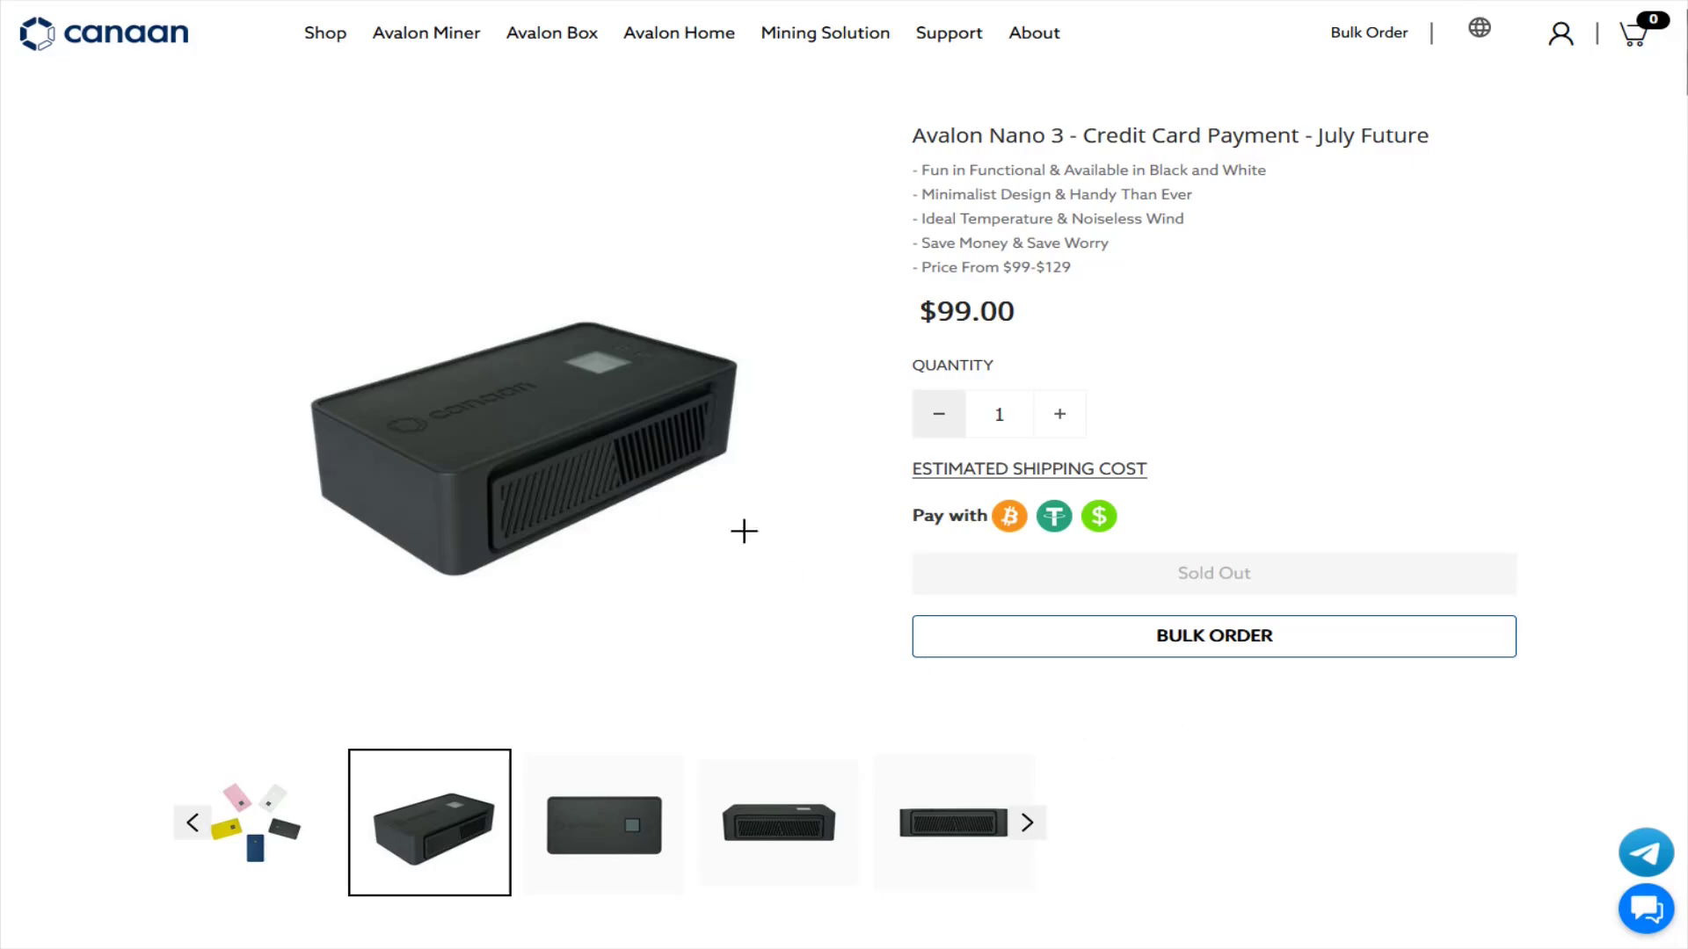
pyautogui.moveTo(581, 435)
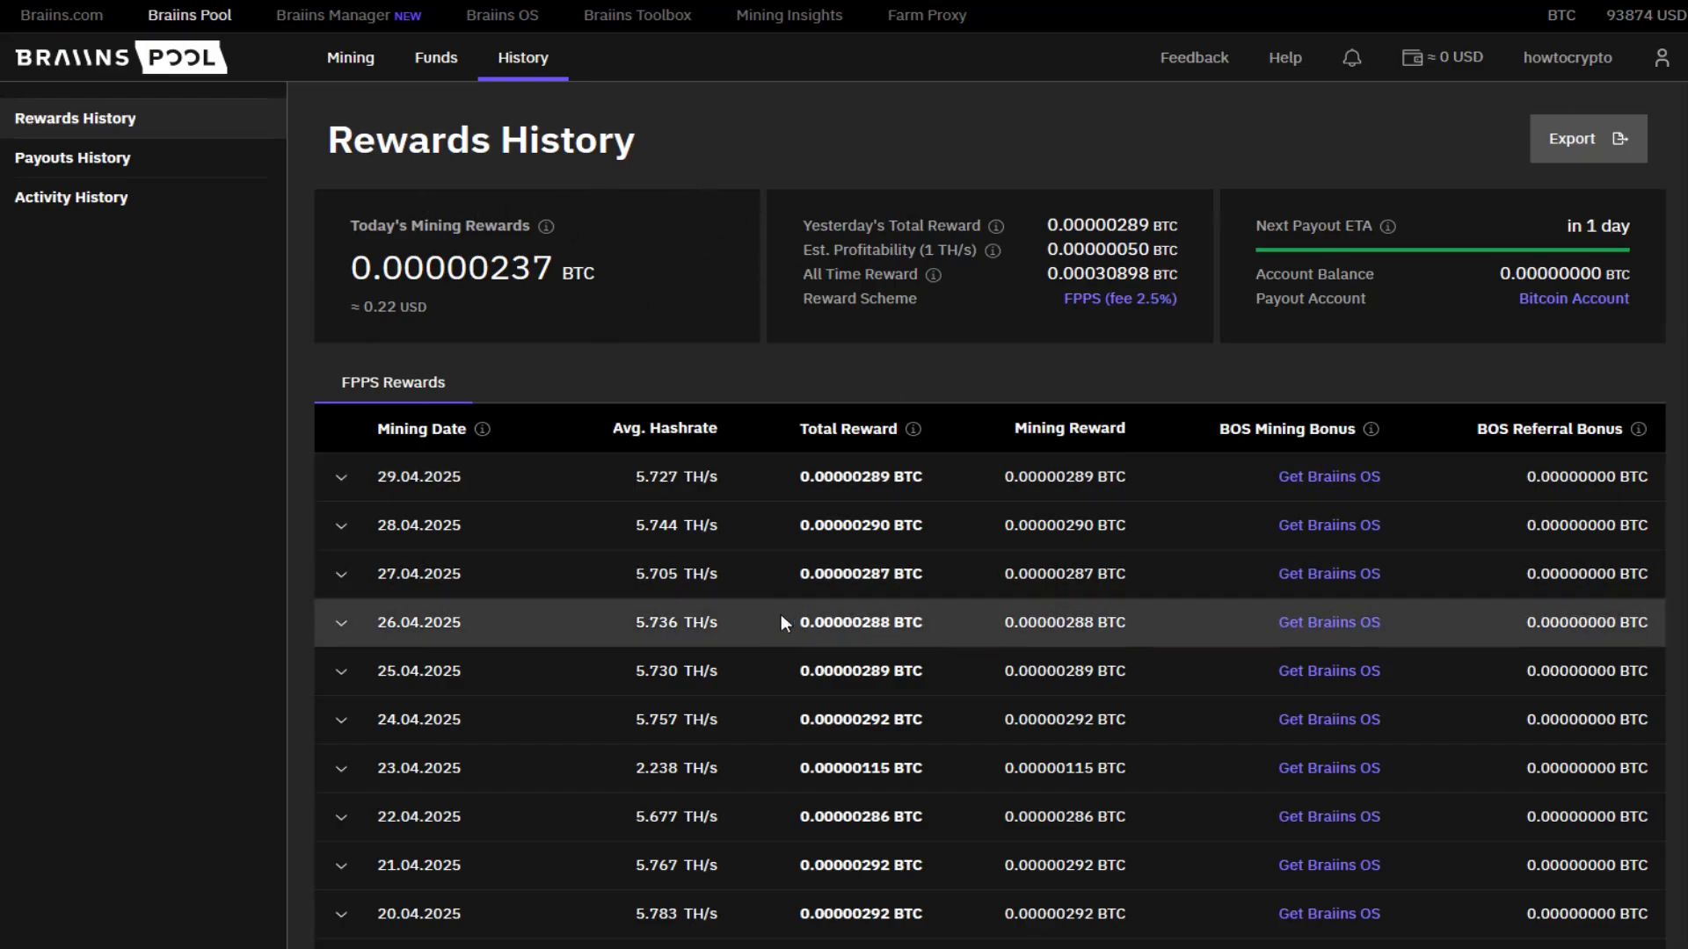
pyautogui.scroll(-1, 725, 482)
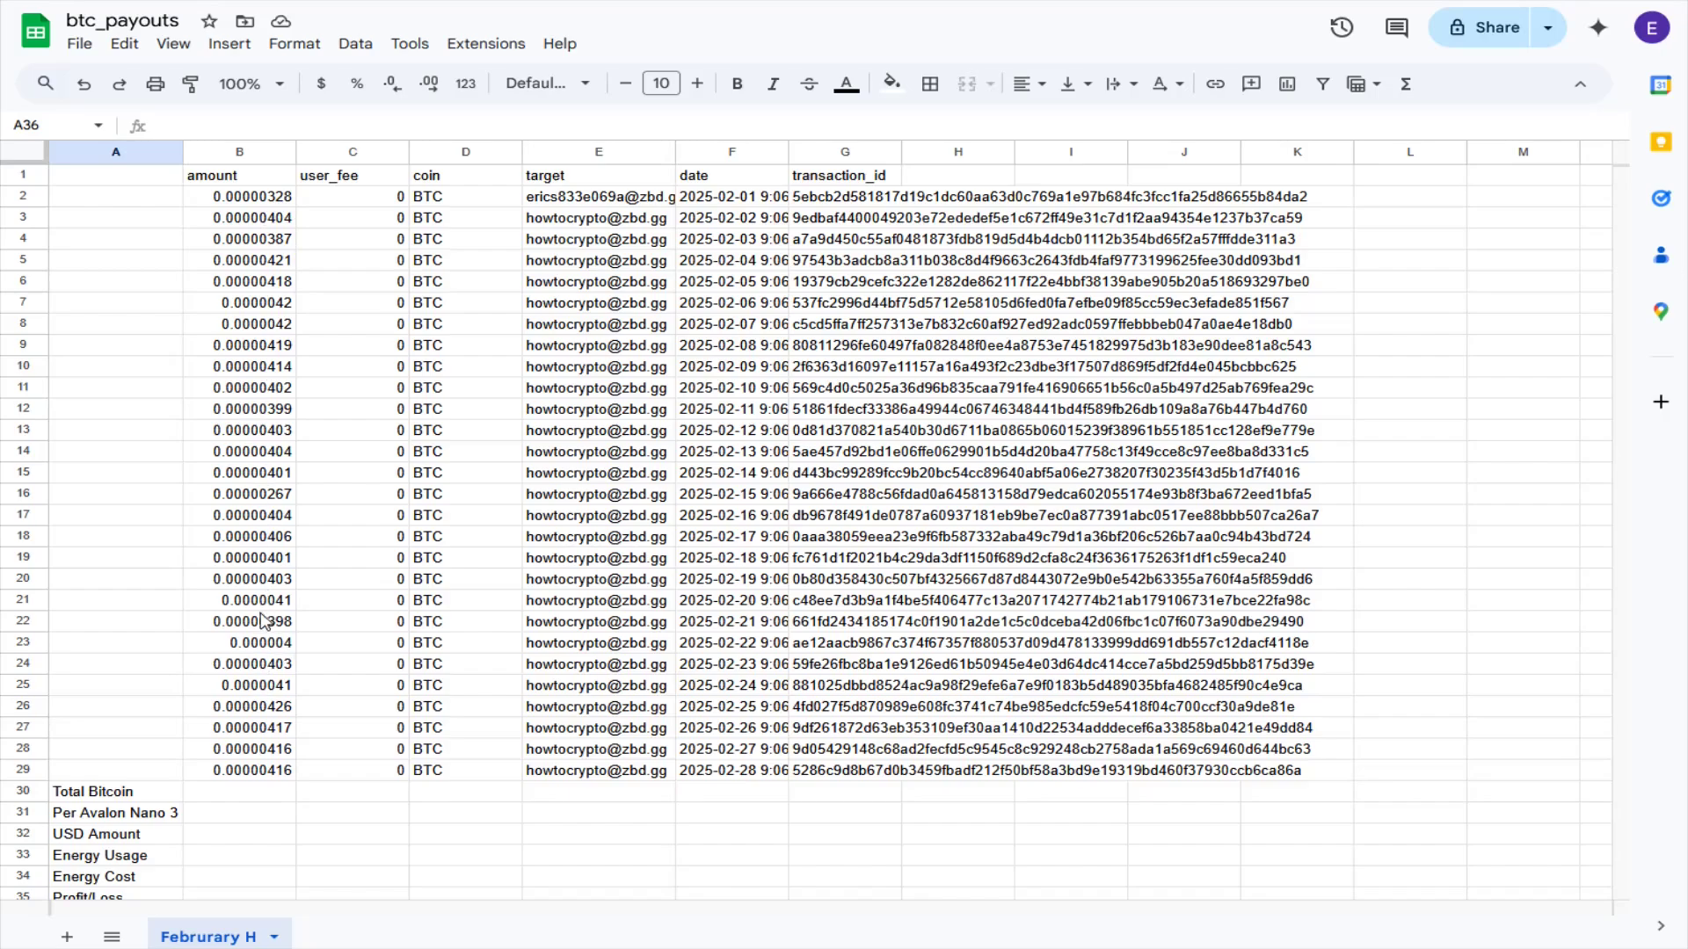
# Undo the last sheet change and calculate the Per Avalon Nano 3 amount in B31 with the formula =B30/2.
pyautogui.hotkey('ctrl', 'z')
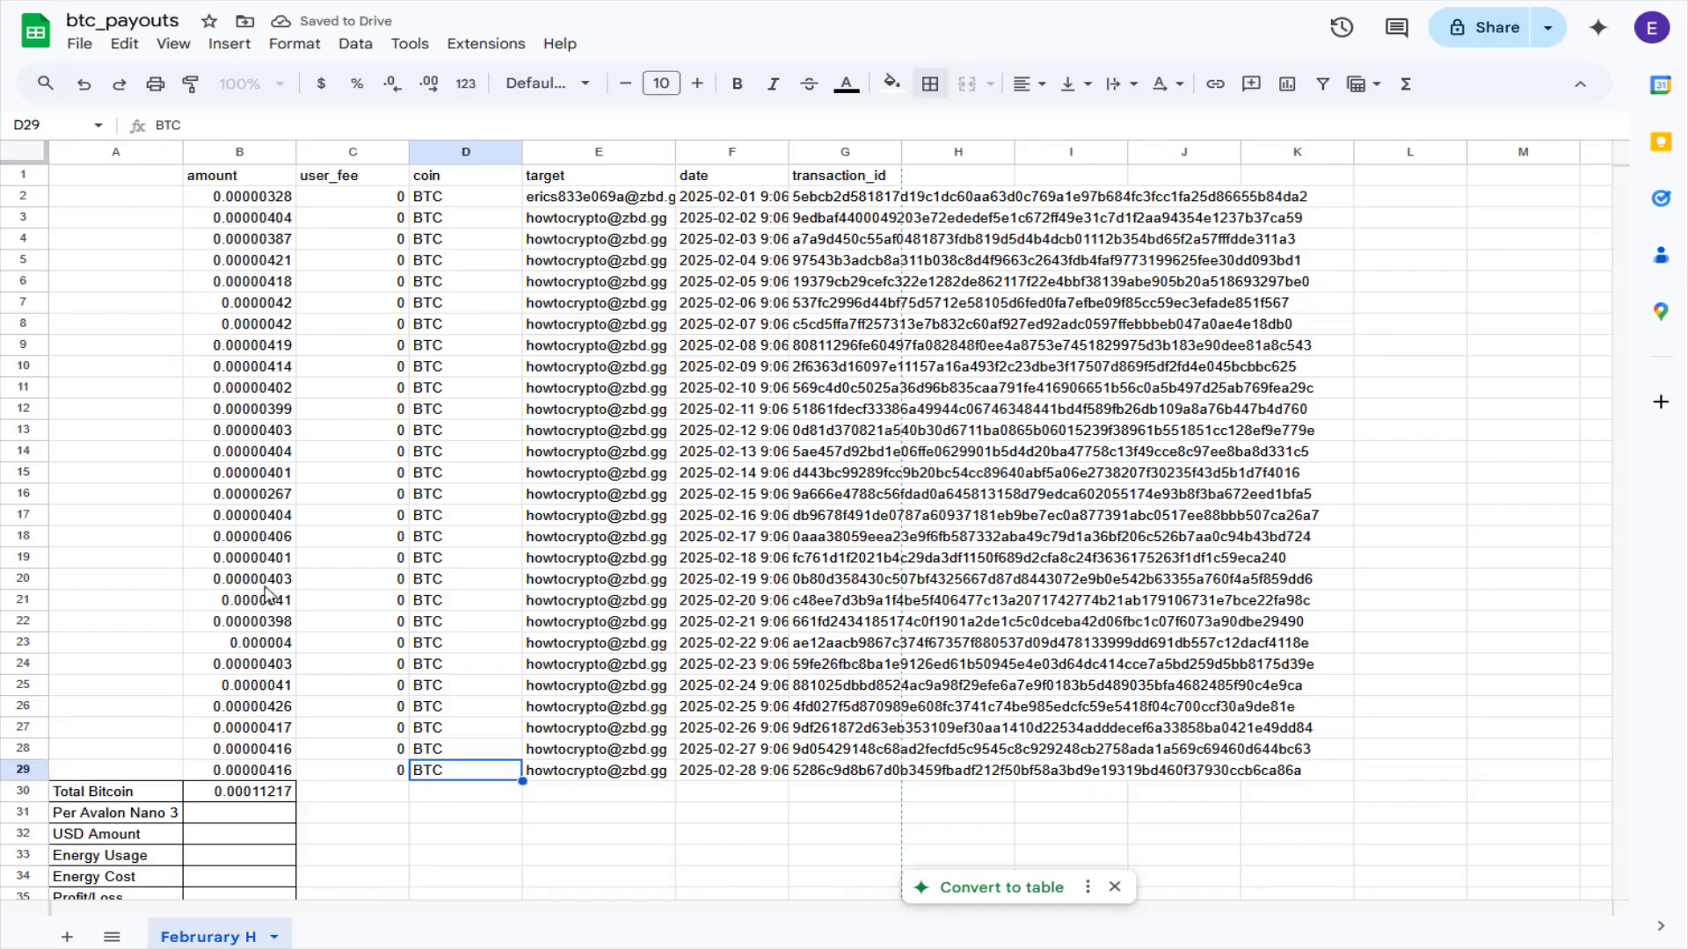
pyautogui.click(254, 814)
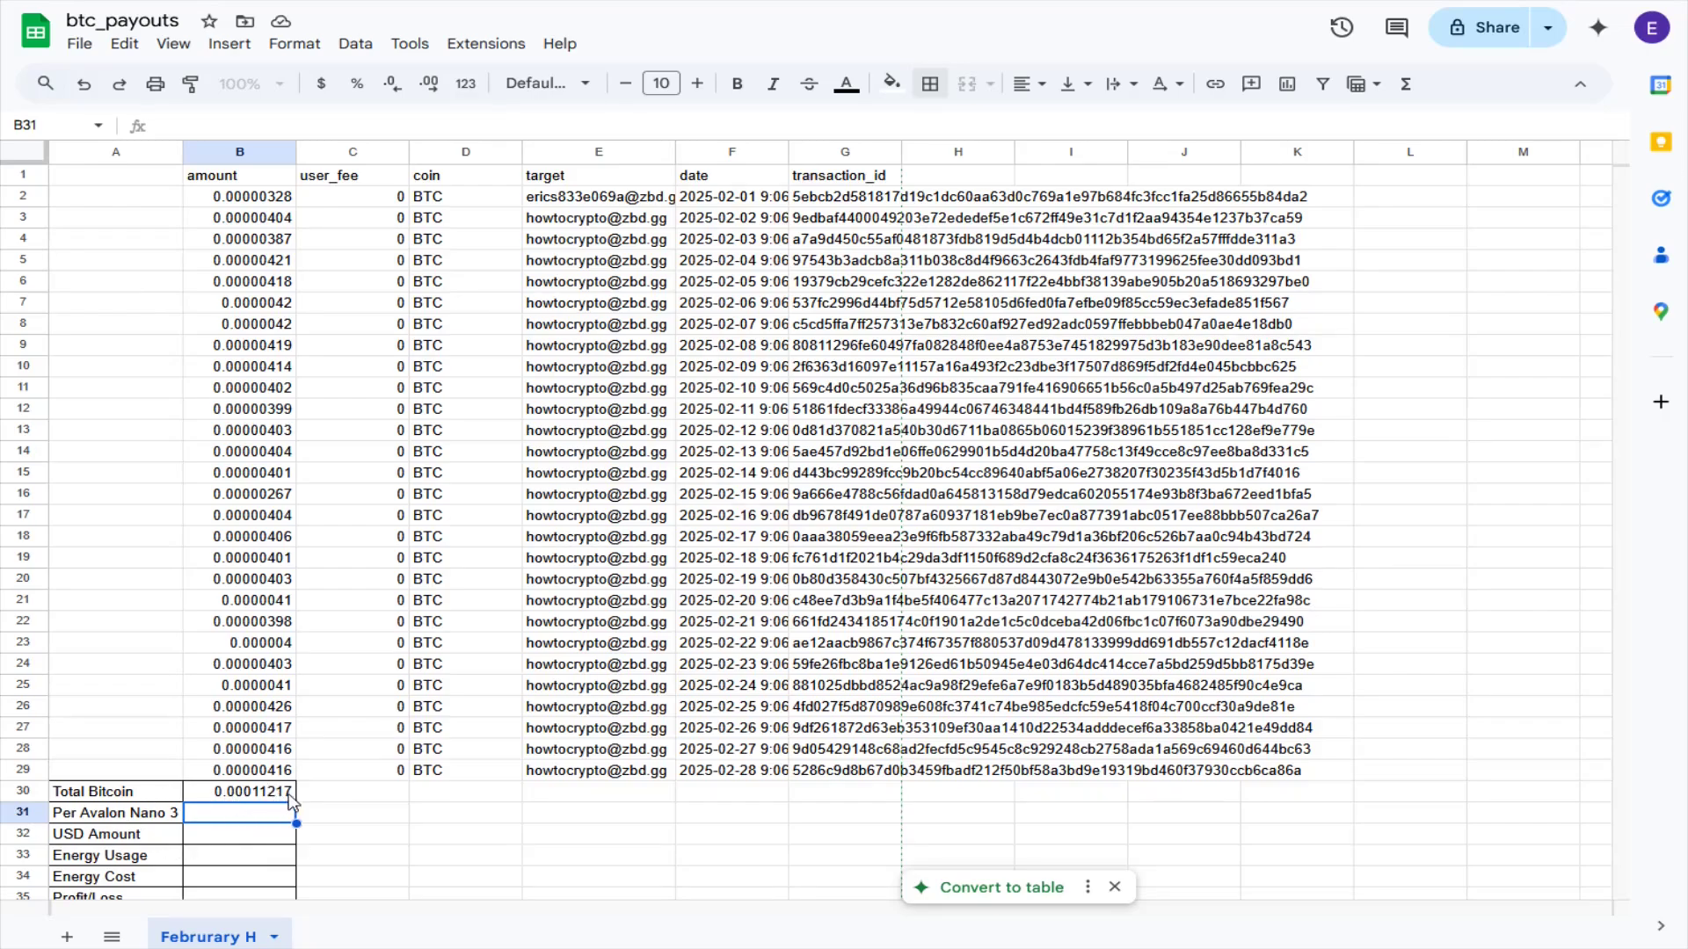
pyautogui.write('=B30/2')
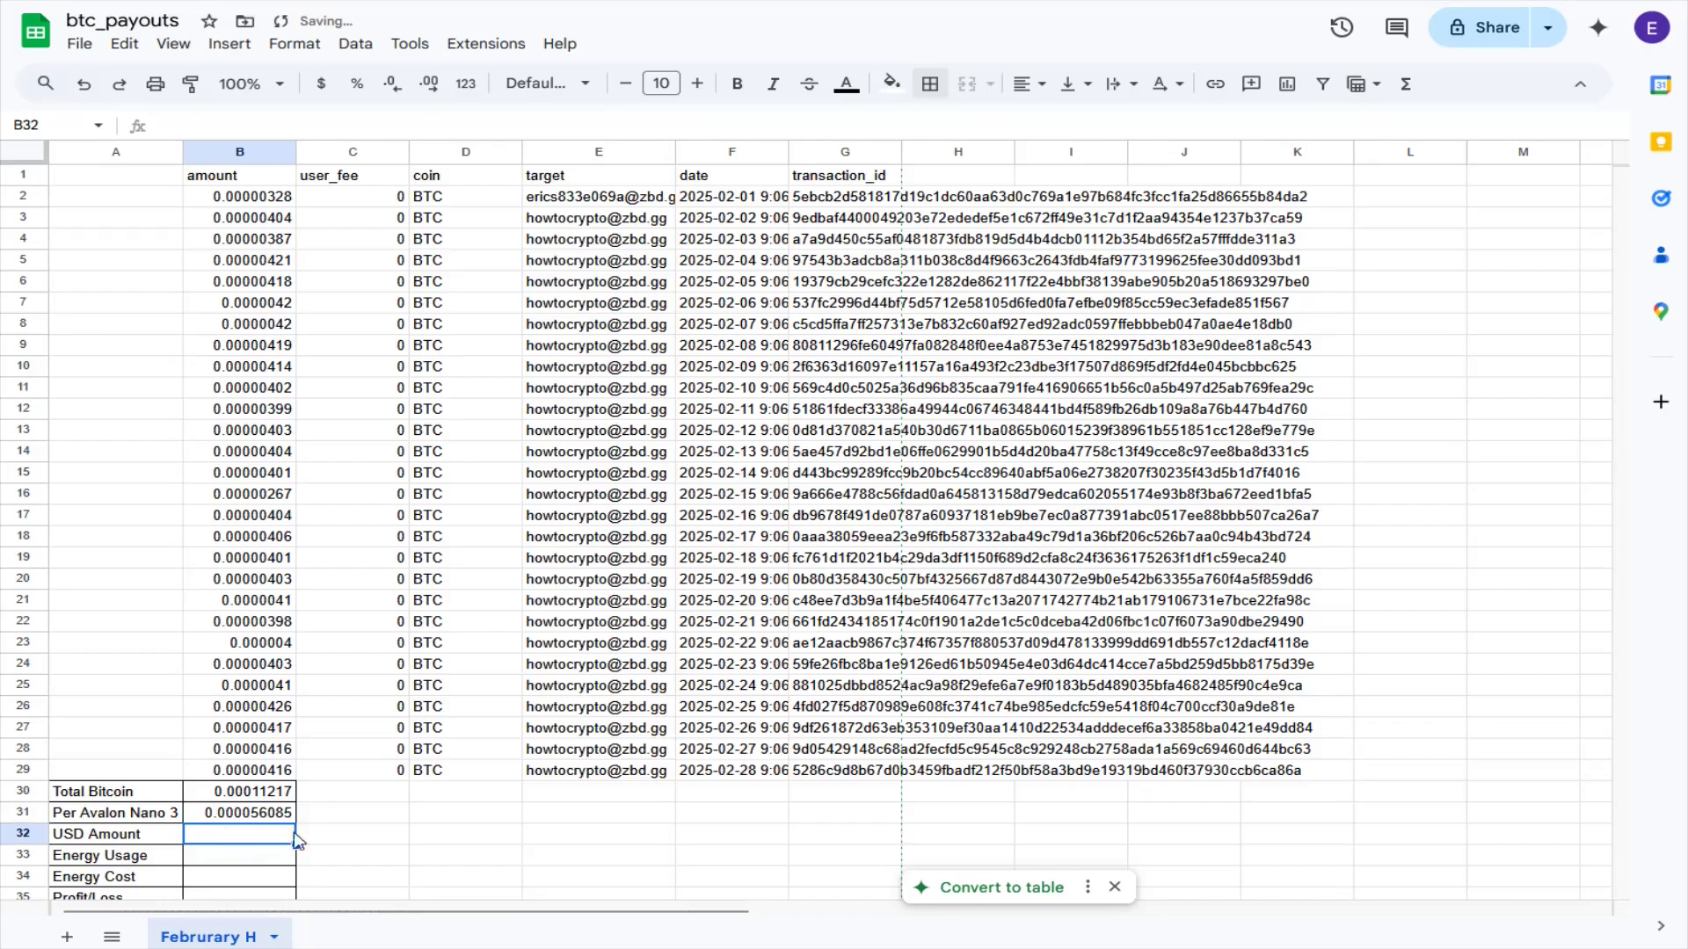
pyautogui.press('Return')
pyautogui.click(278, 819)
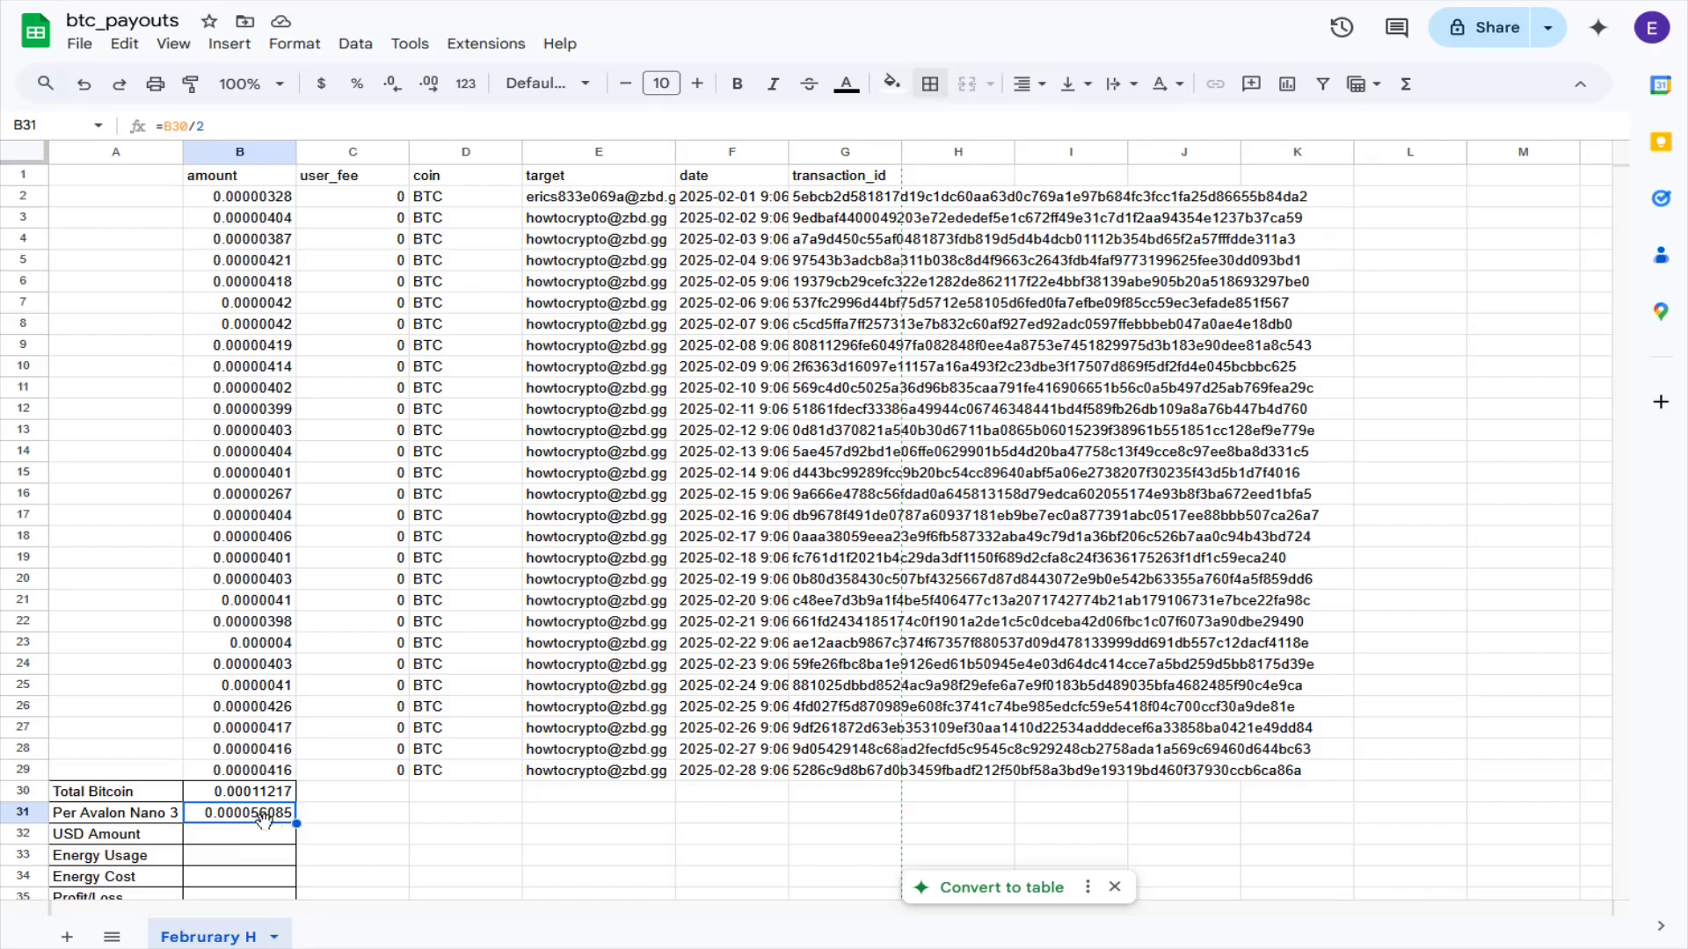
# Enter 5.27199 as the USD Amount in B32 and format it as currency.
pyautogui.click(198, 846)
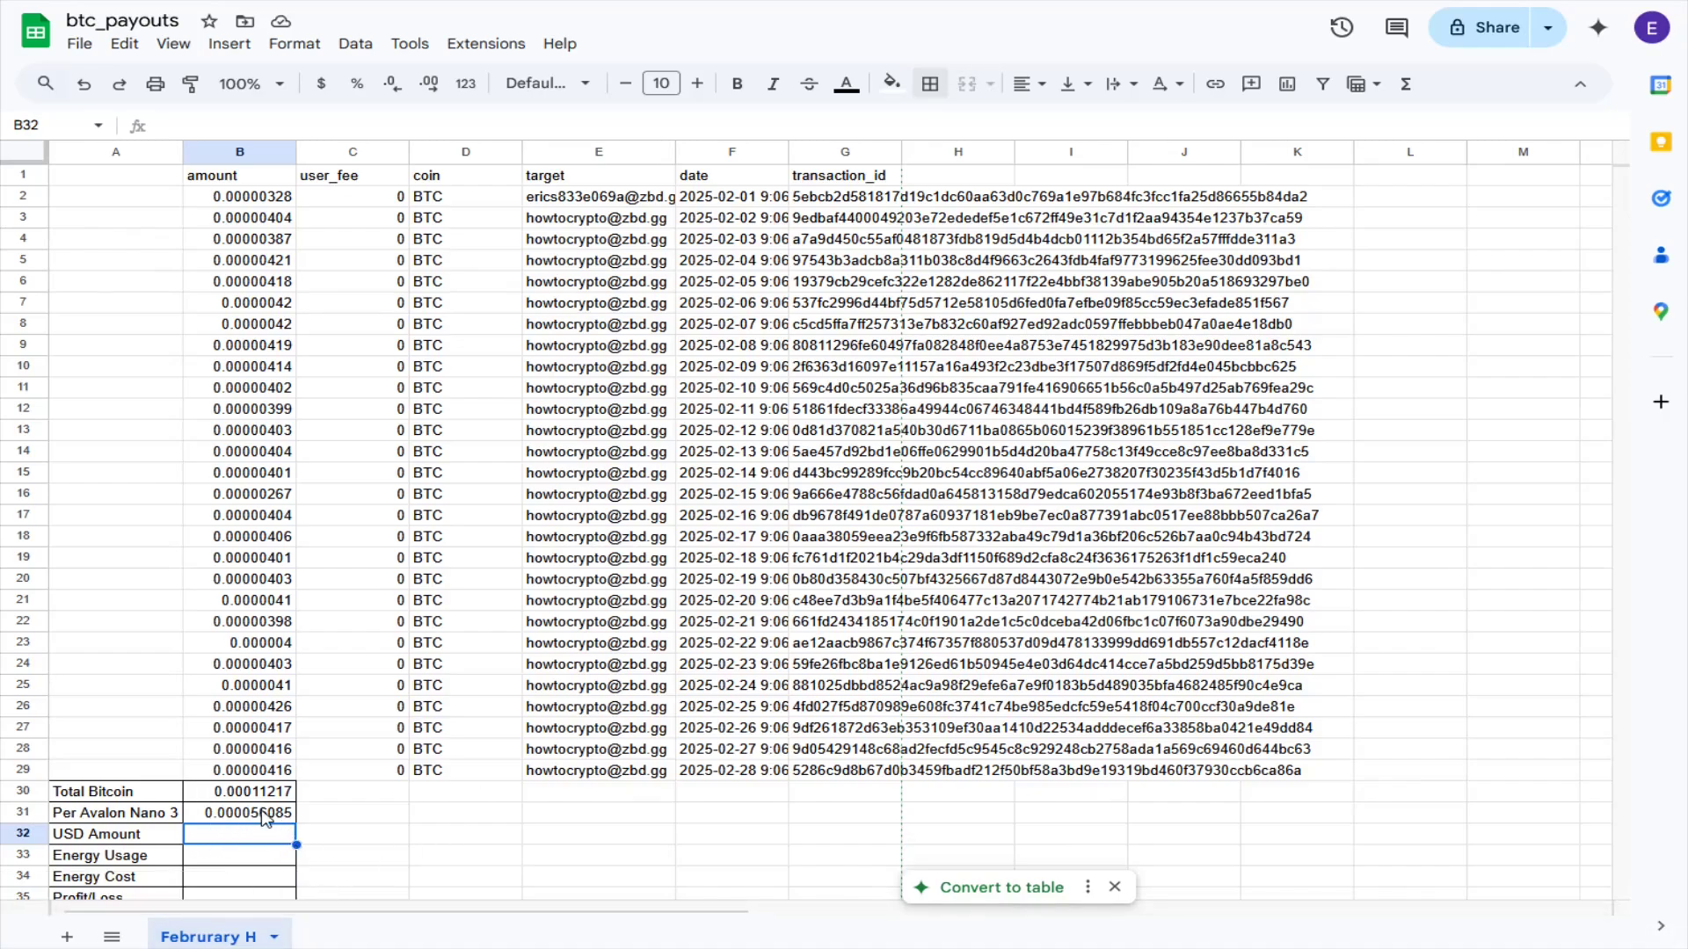
pyautogui.write('5.27199')
pyautogui.press('Return')
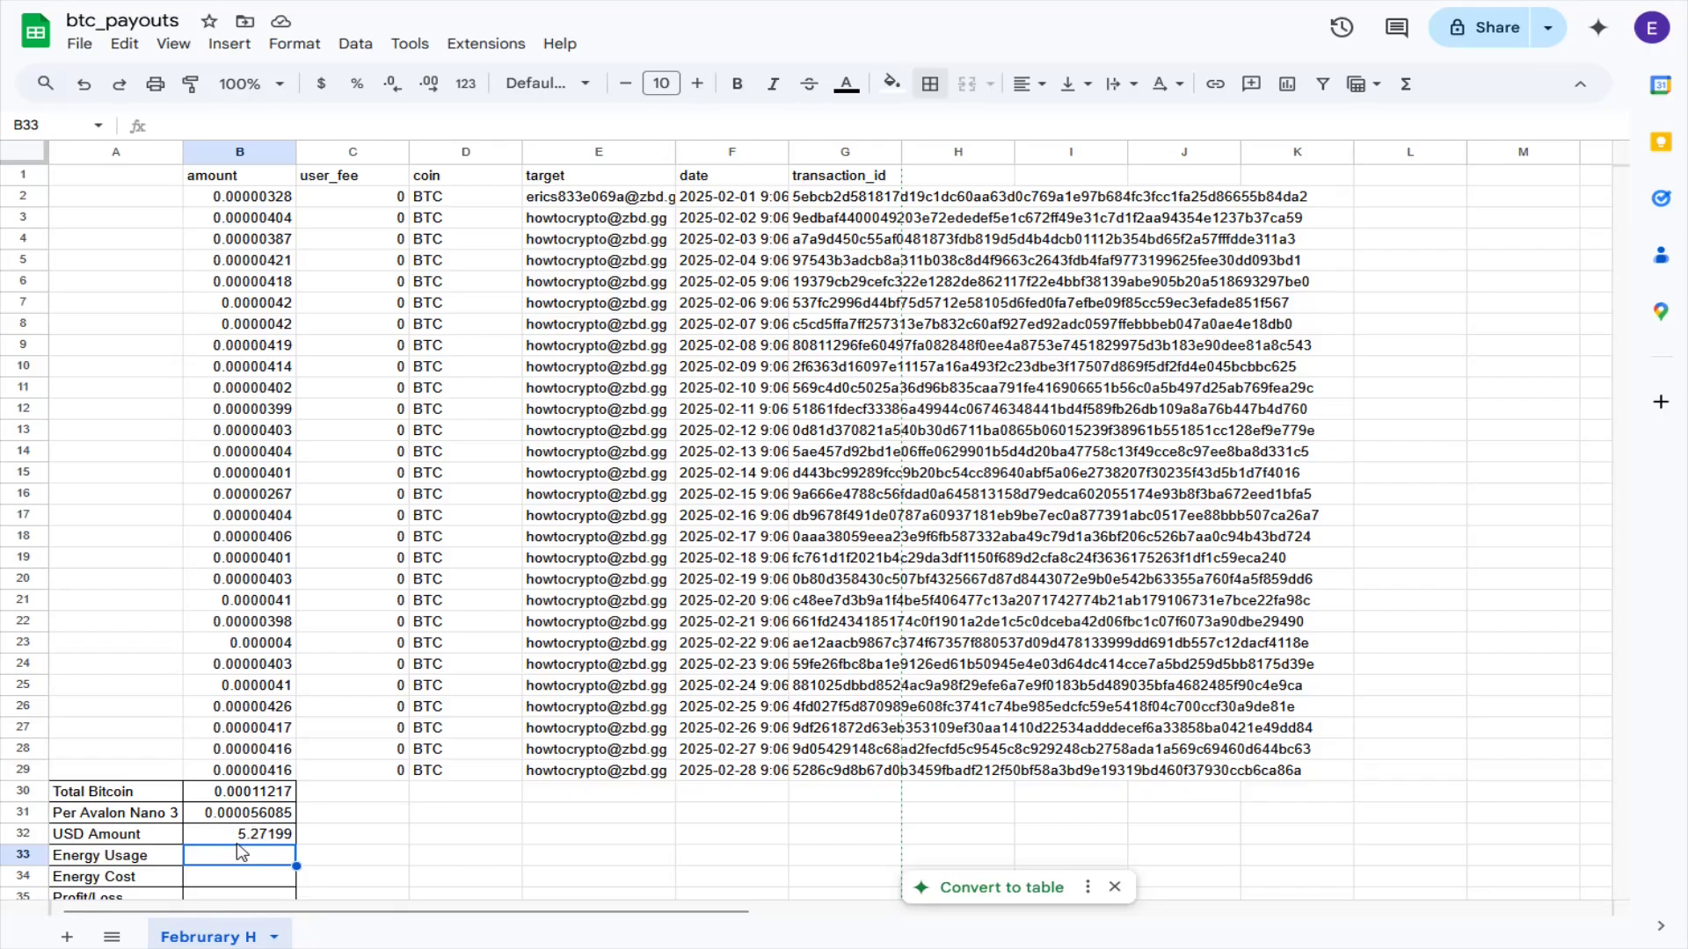
pyautogui.click(274, 837)
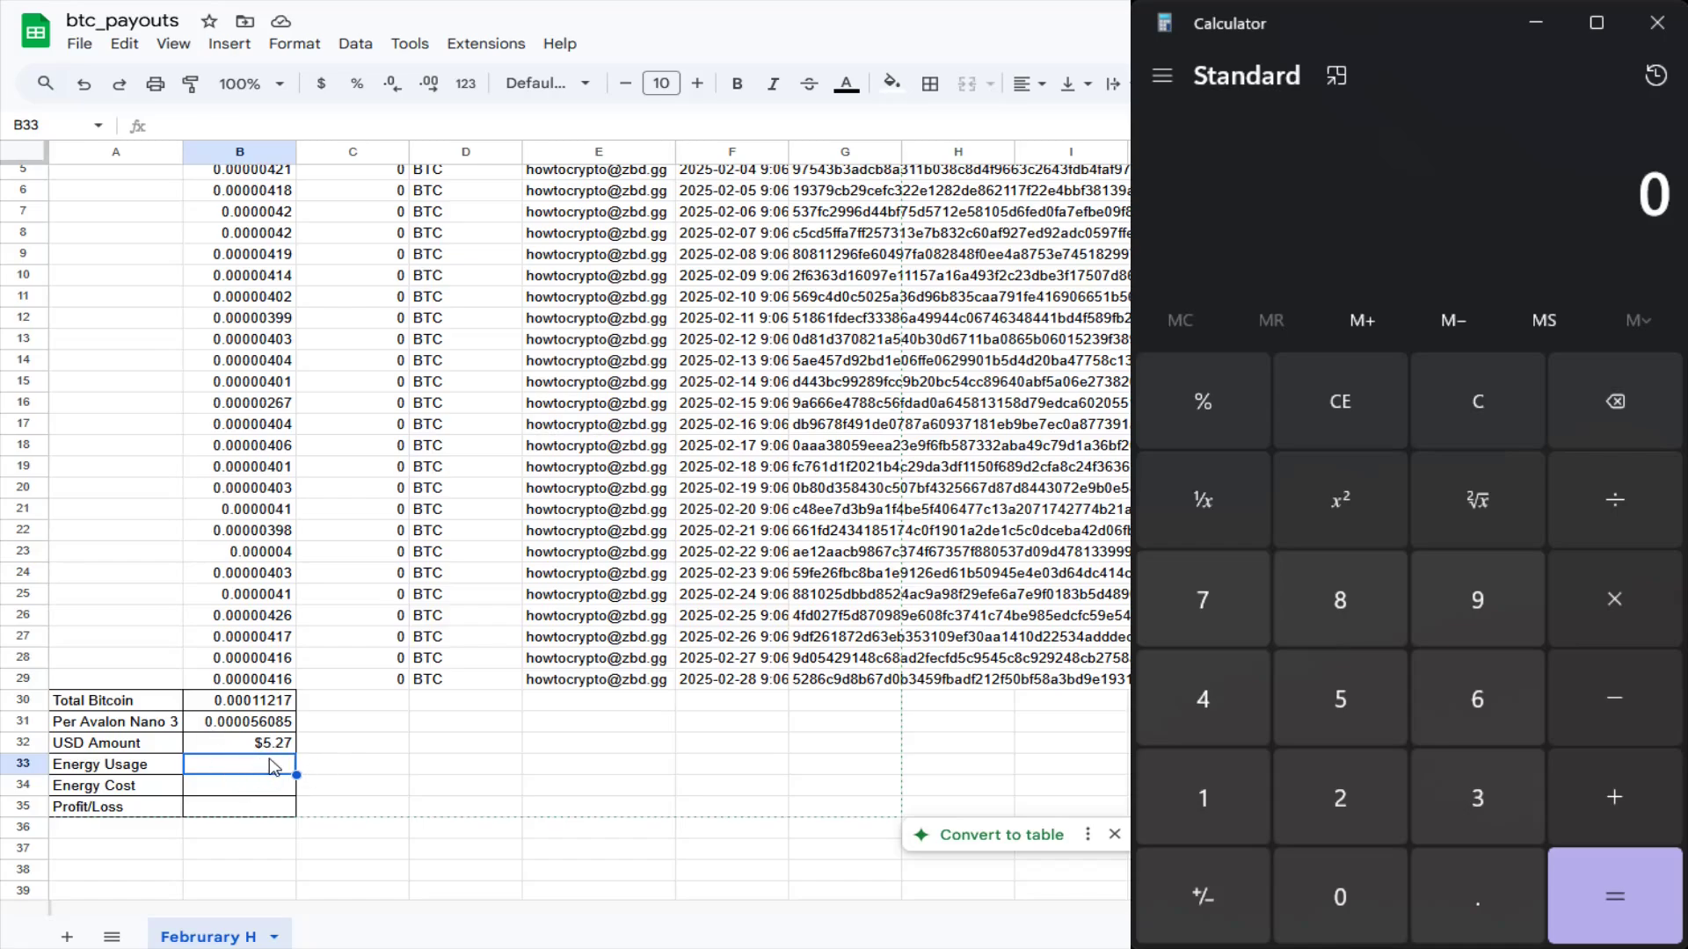
# Convert the miner's power draw to kilowatts in Calculator by dividing 120 by 1000.
pyautogui.click(1231, 787)
pyautogui.click(1358, 777)
pyautogui.click(1324, 893)
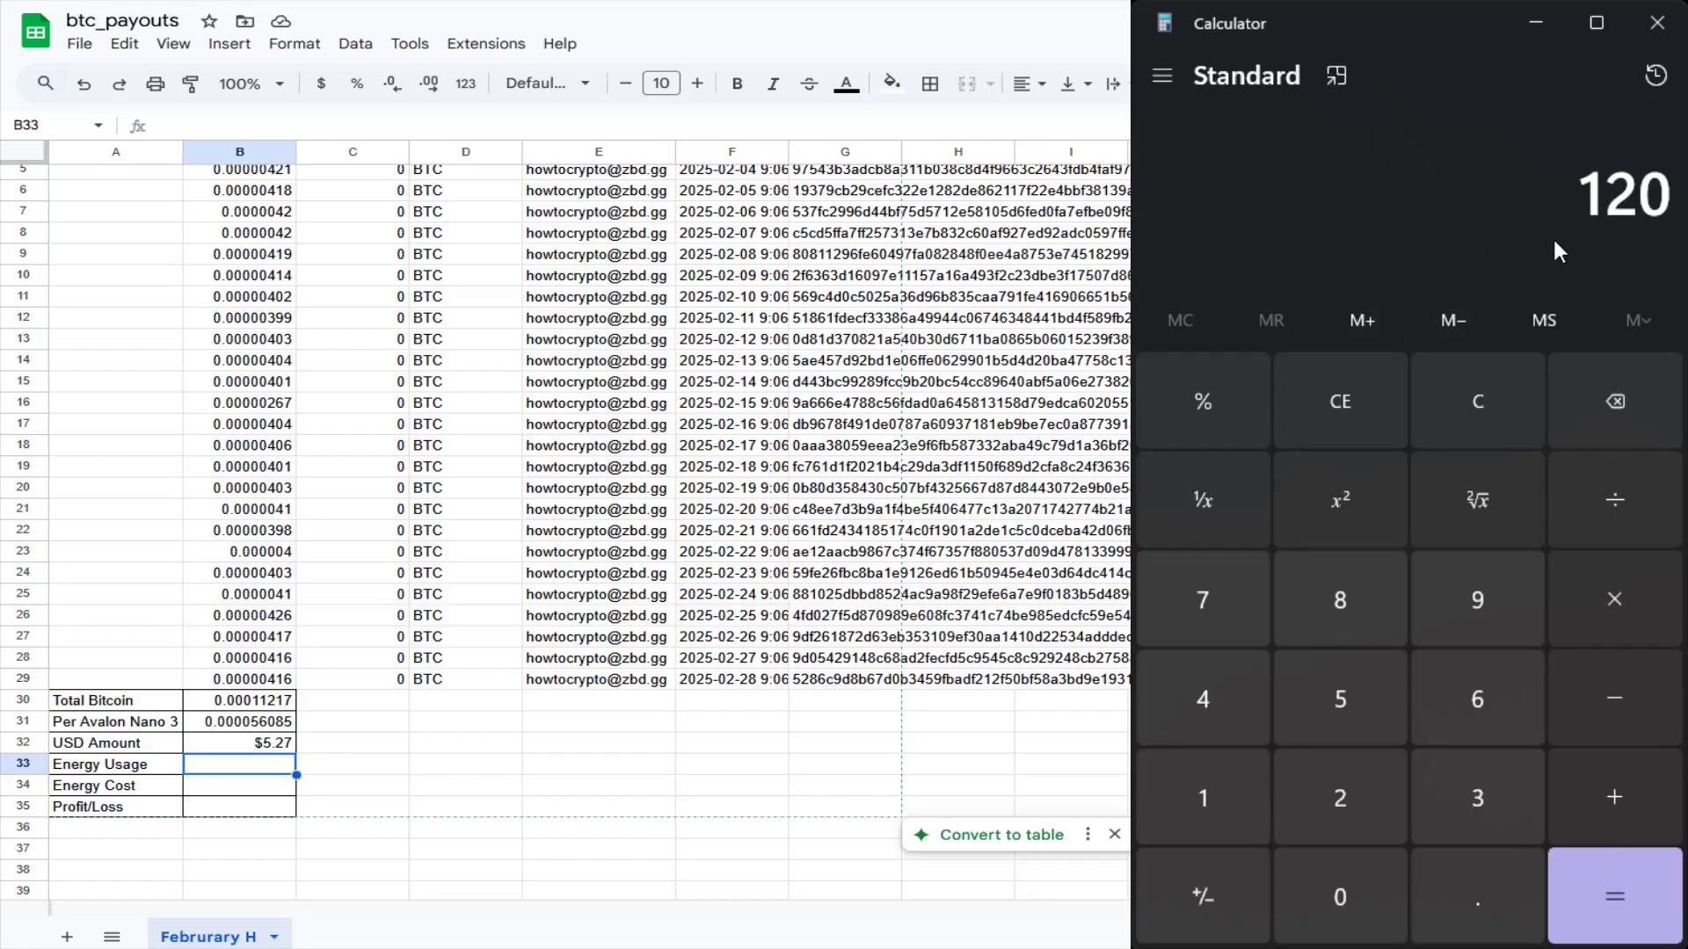
pyautogui.click(1613, 499)
pyautogui.click(1244, 813)
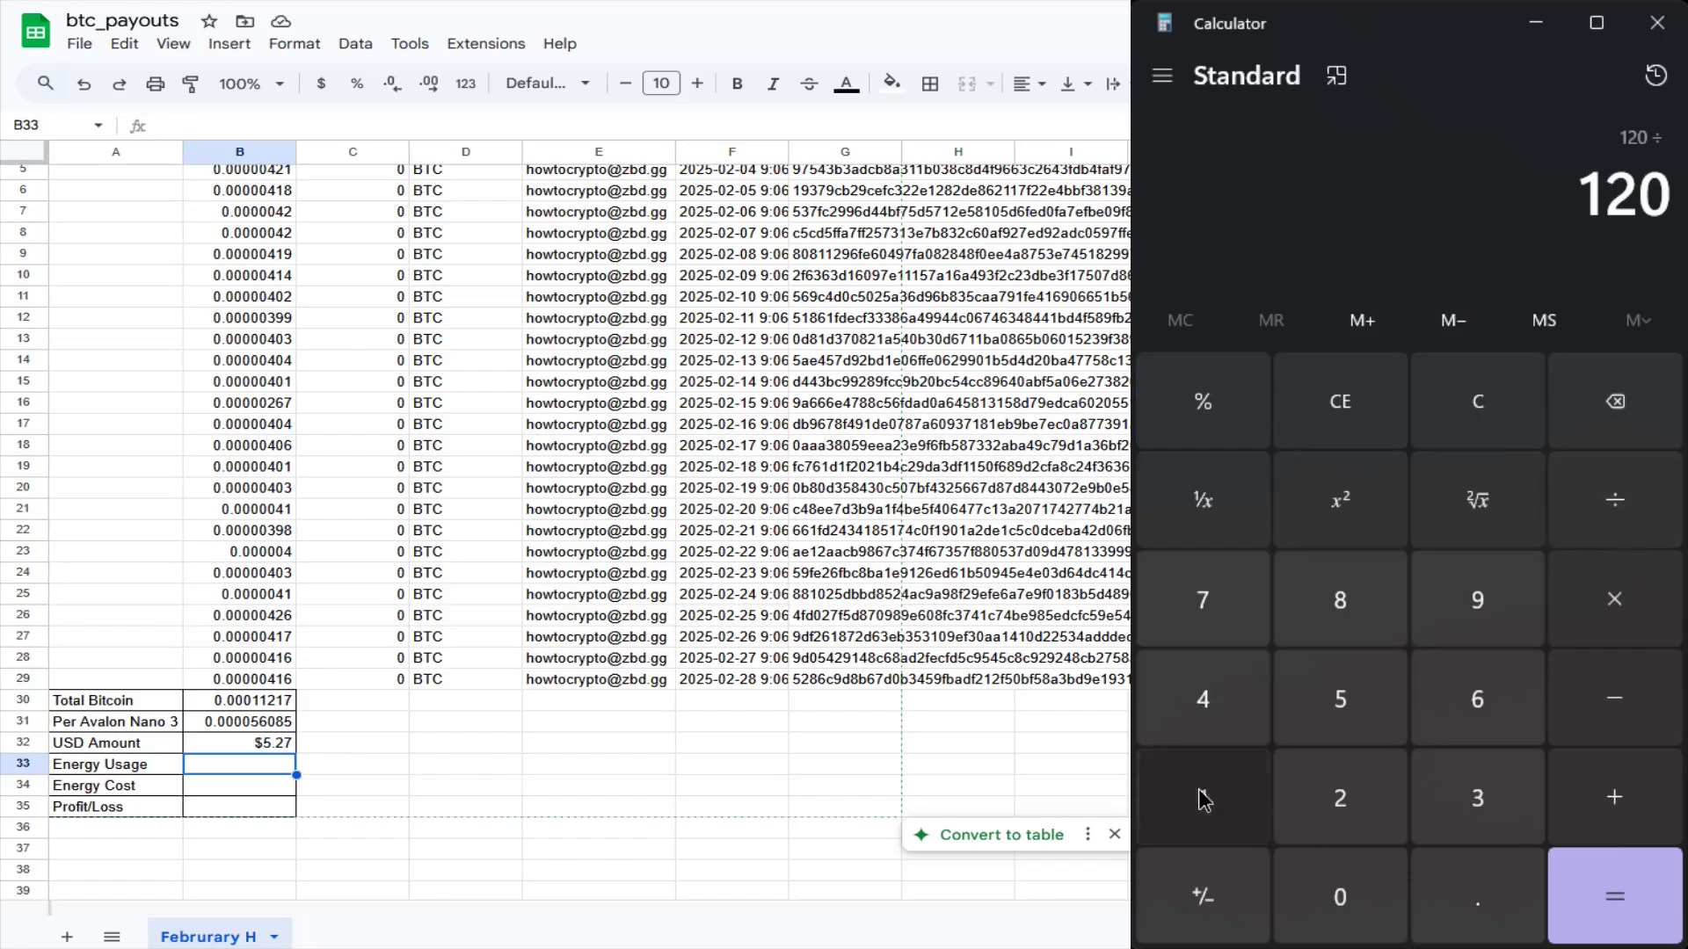
pyautogui.click(1345, 895)
pyautogui.click(1345, 895)
pyautogui.click(1344, 895)
pyautogui.click(1614, 896)
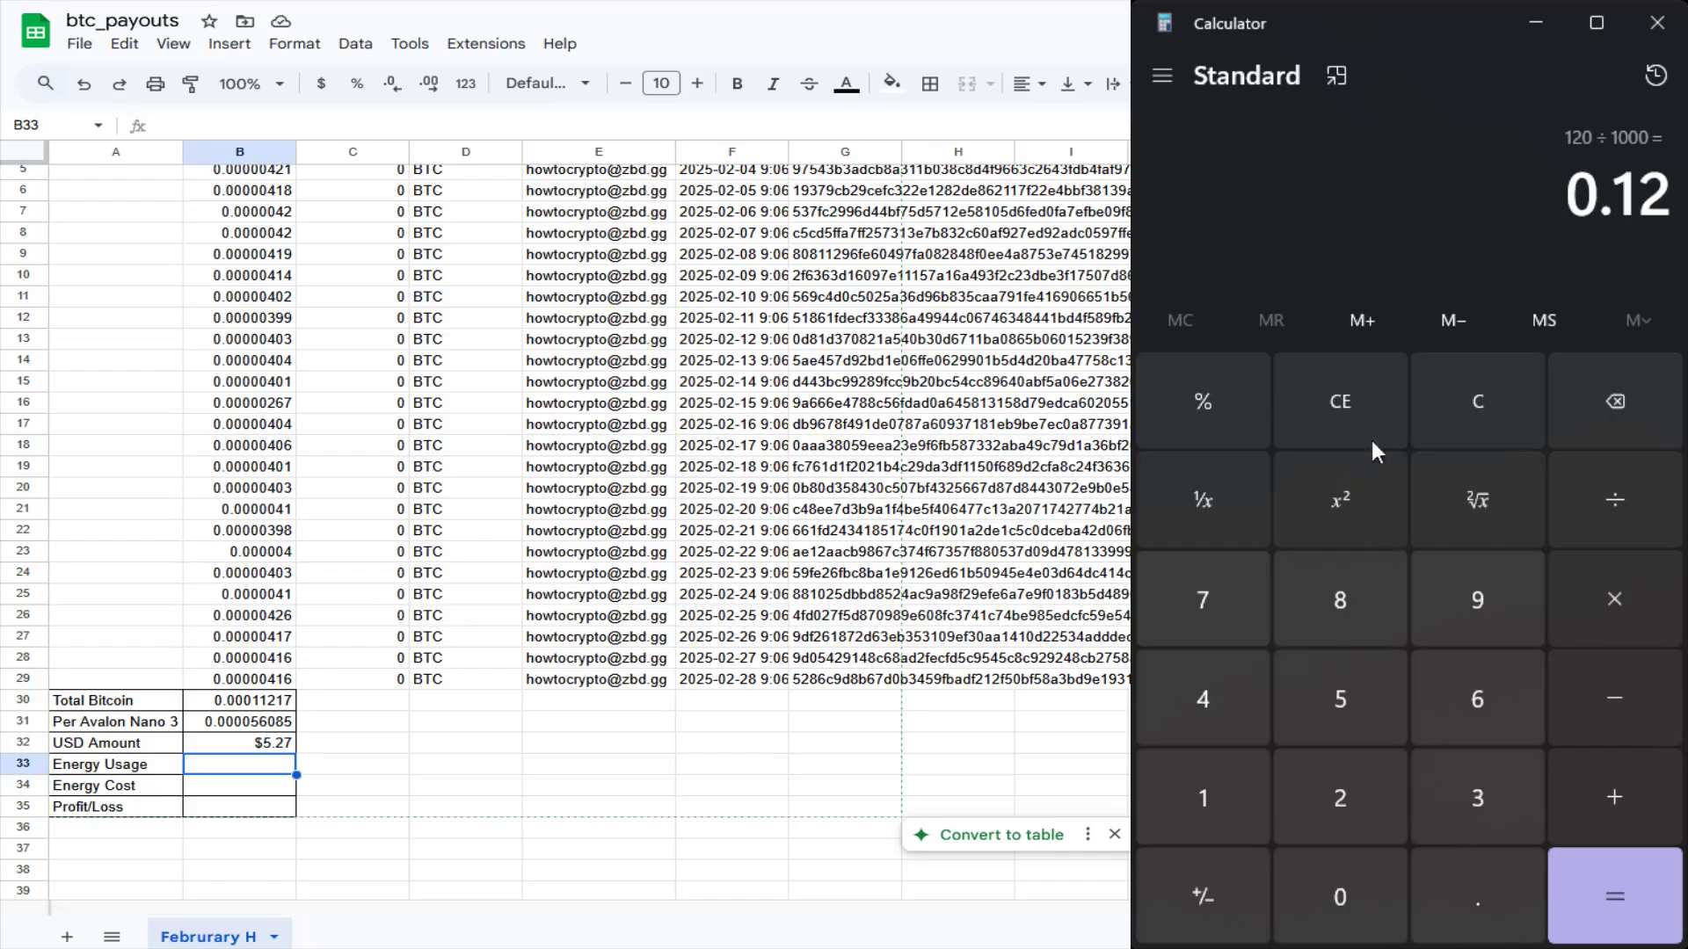
# Multiply the kilowatt result by 24 hours to calculate the daily energy usage.
pyautogui.click(1605, 593)
pyautogui.click(1345, 795)
pyautogui.click(1248, 703)
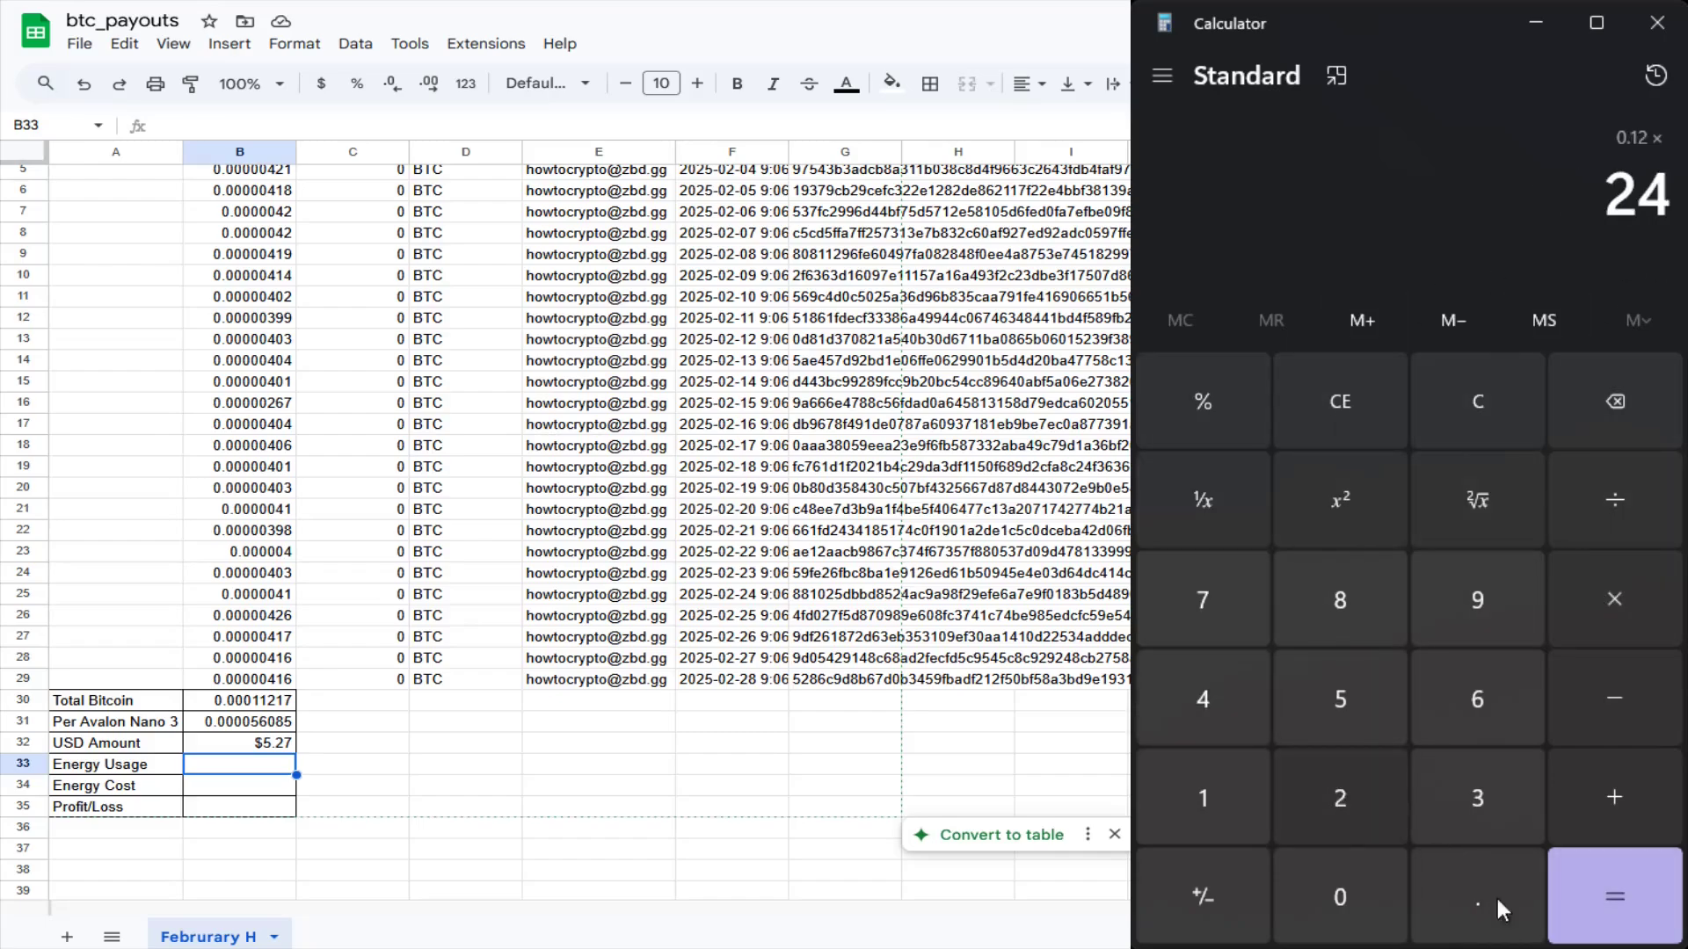
pyautogui.click(1610, 911)
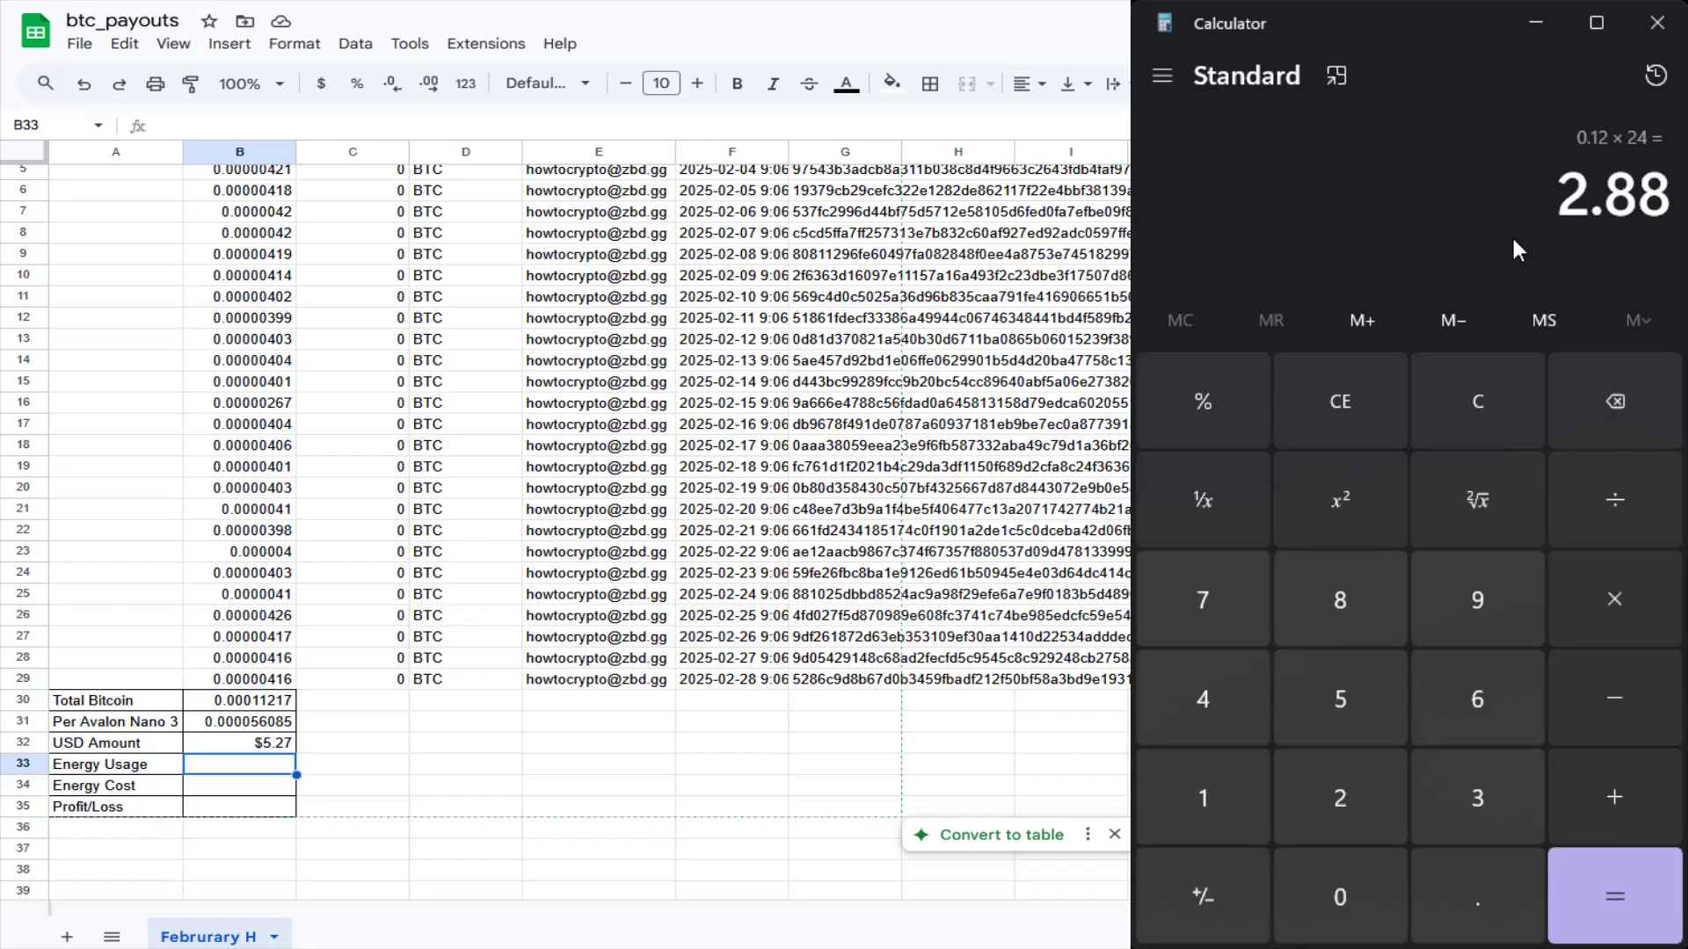
# Multiply the daily energy usage by 28 days to calculate February's usage.
pyautogui.click(1625, 590)
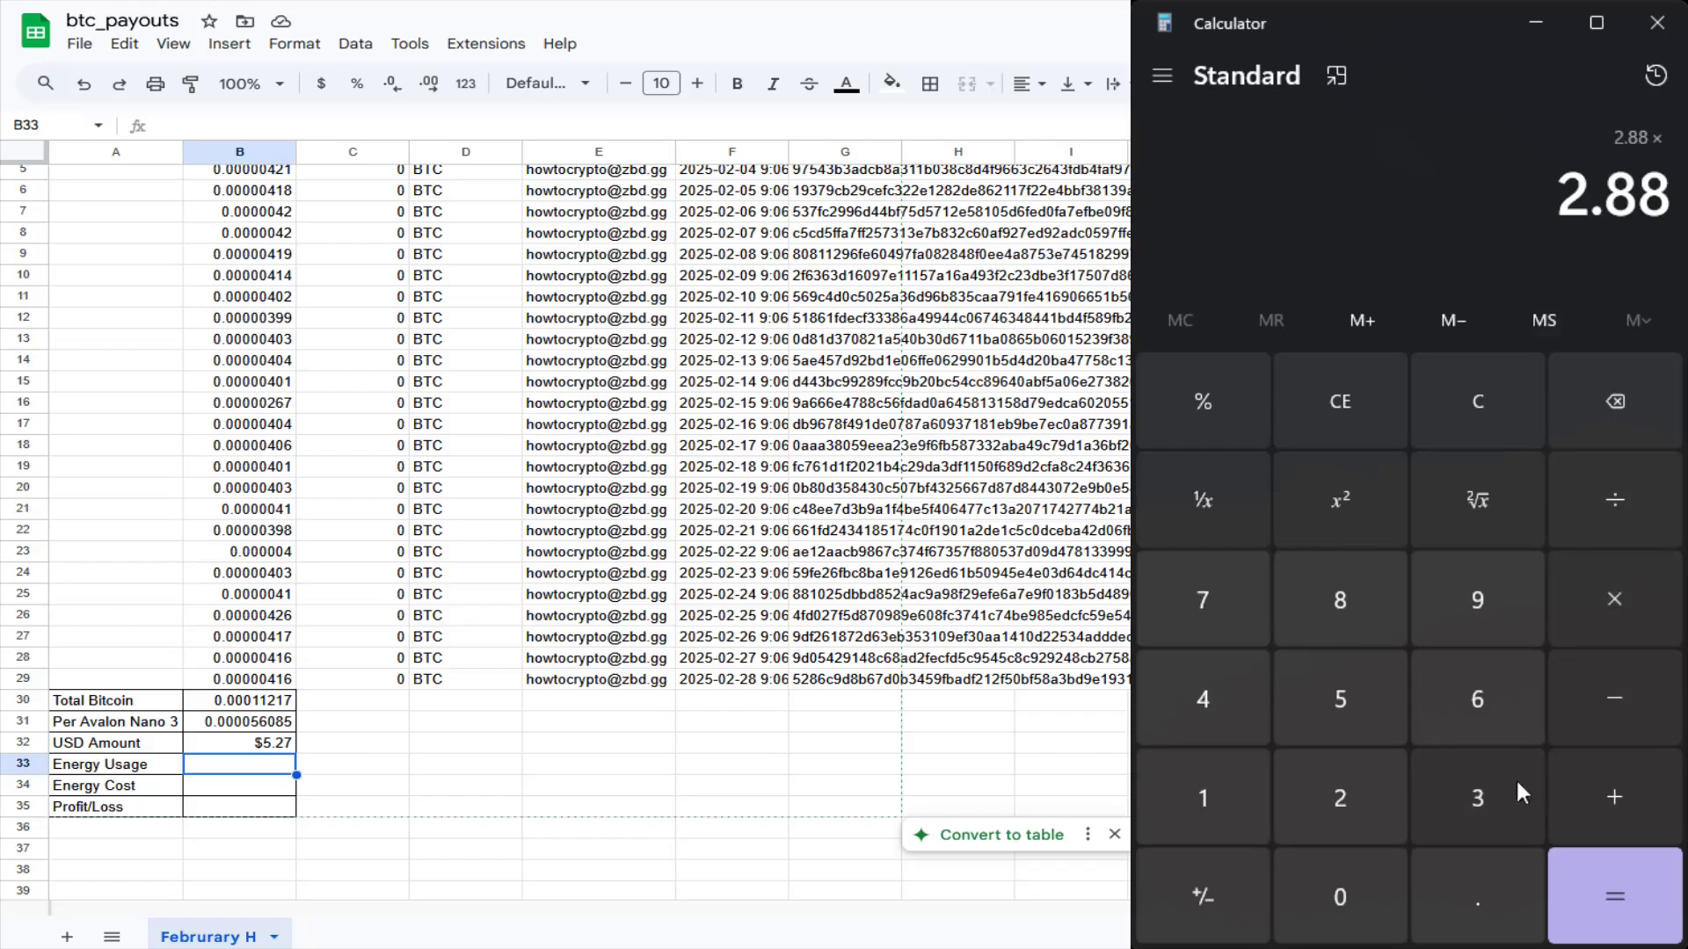
pyautogui.click(1319, 801)
pyautogui.click(1340, 595)
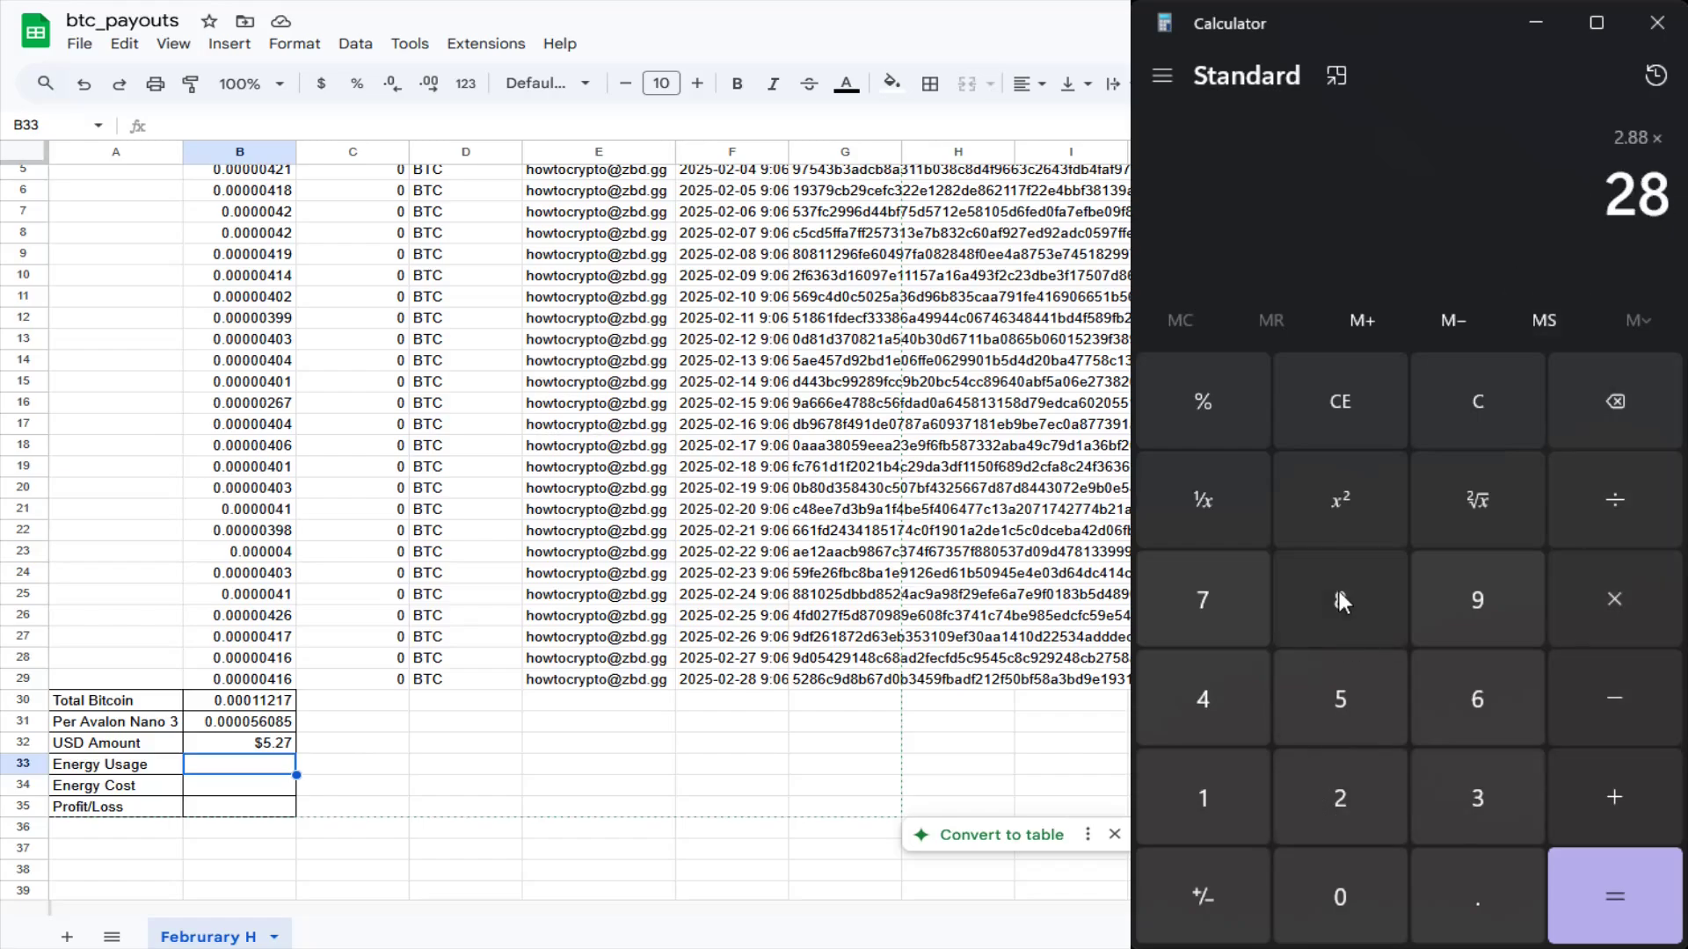
pyautogui.click(1596, 901)
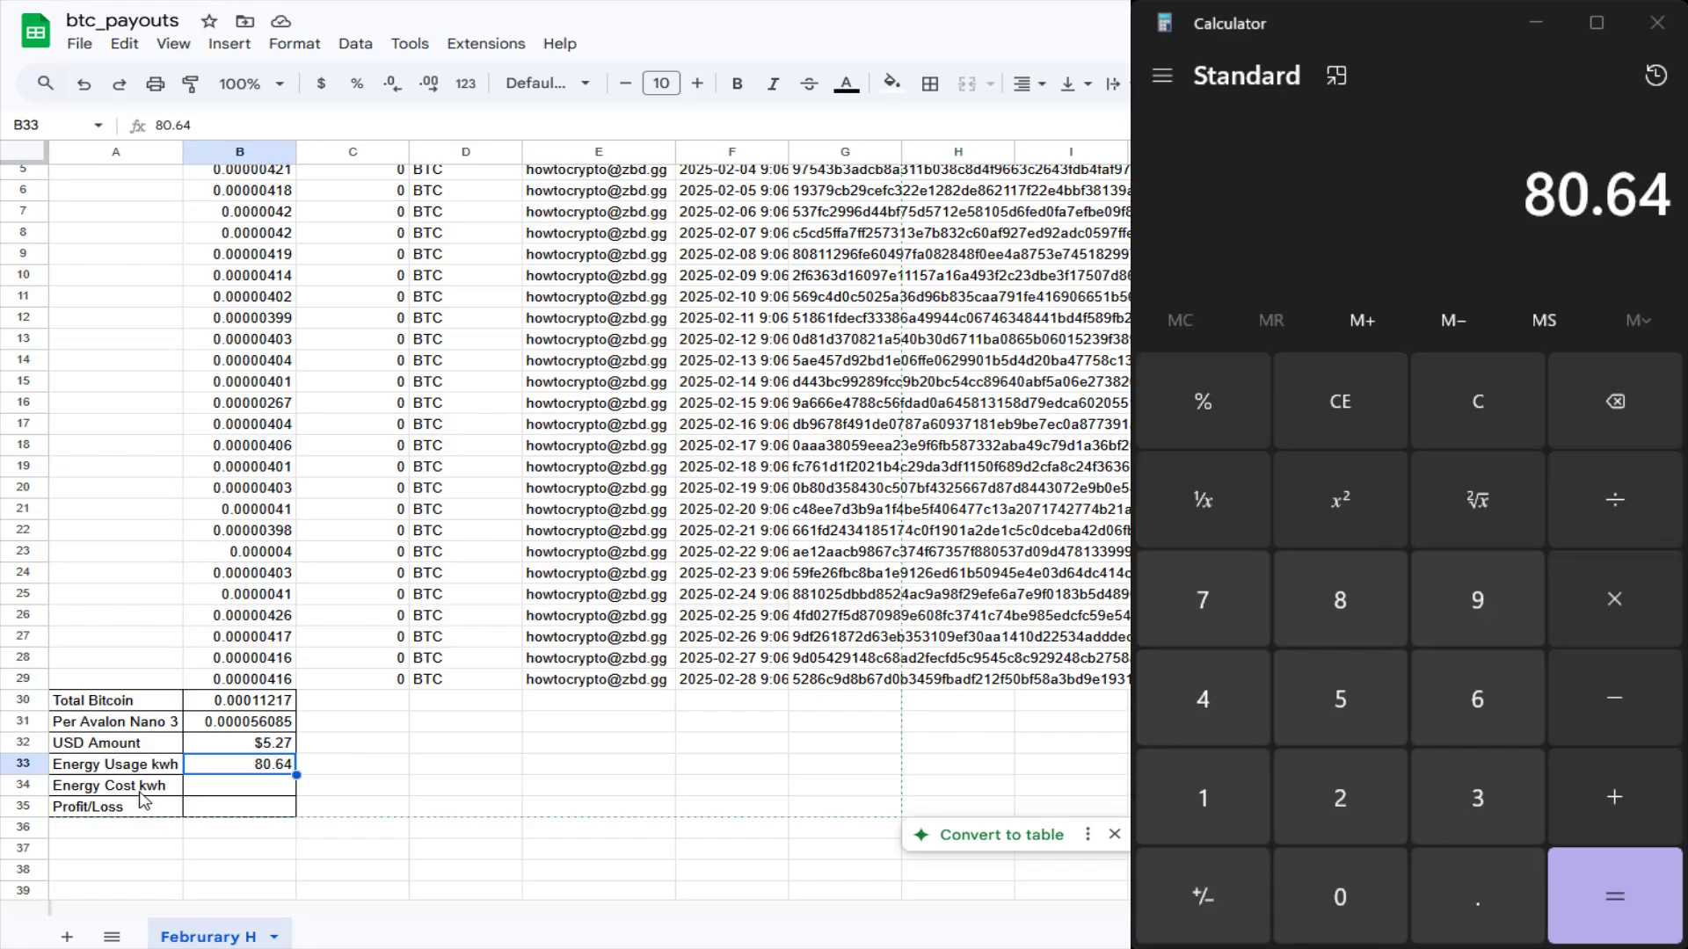
pyautogui.click(217, 791)
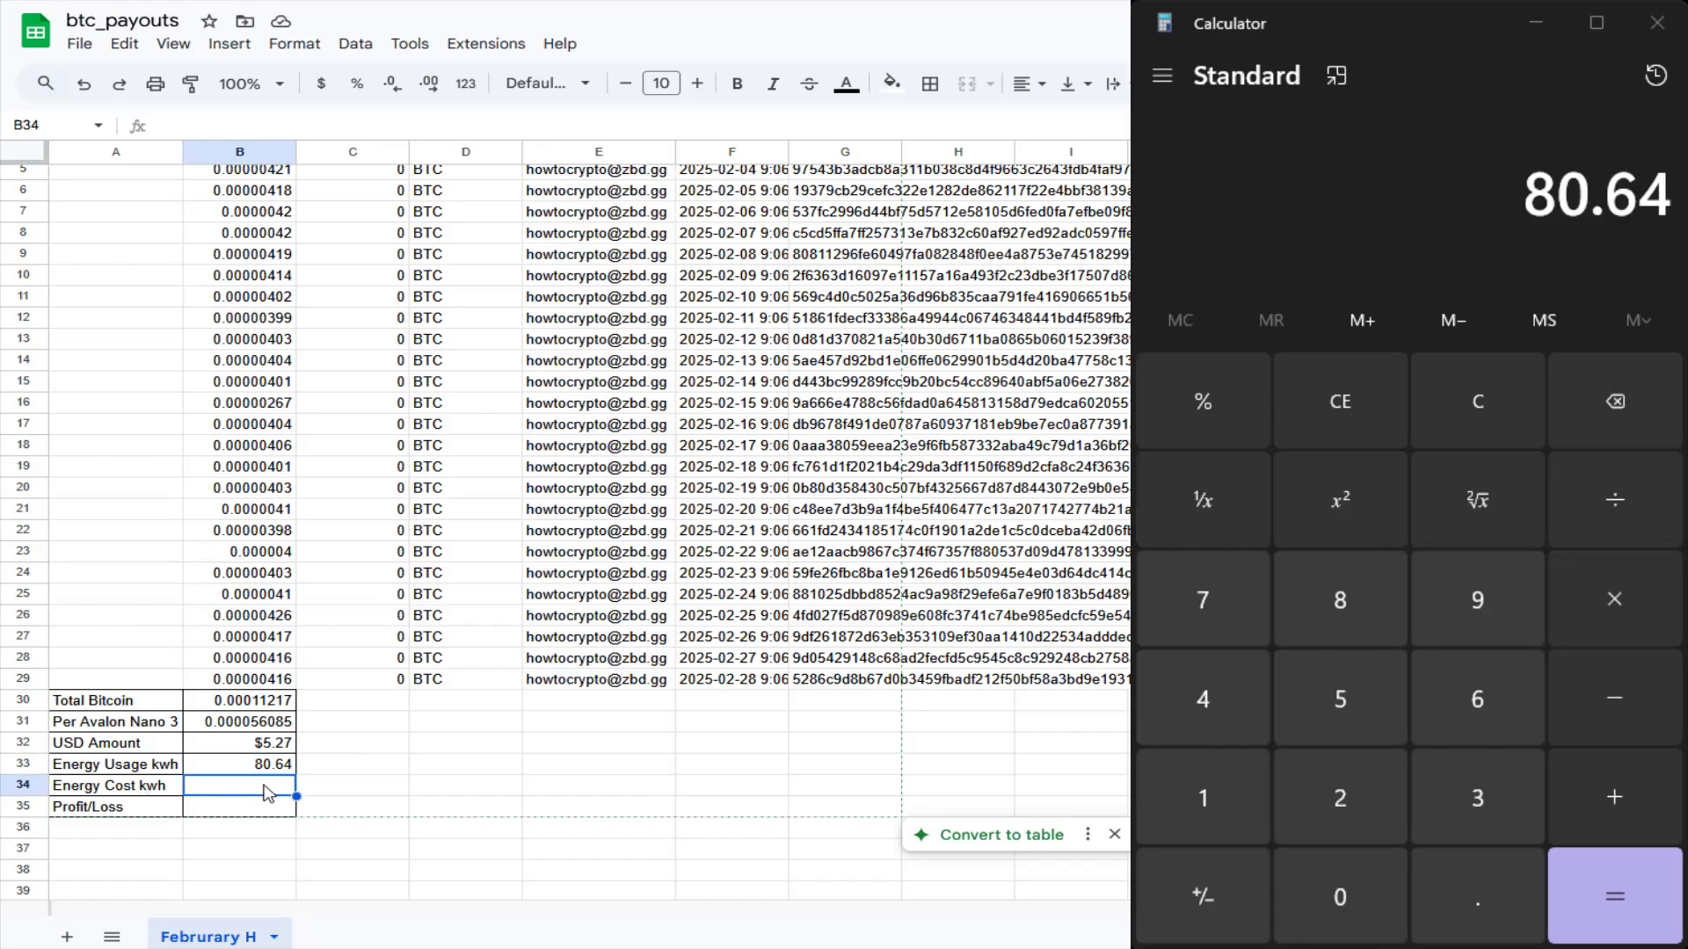
pyautogui.write('.16')
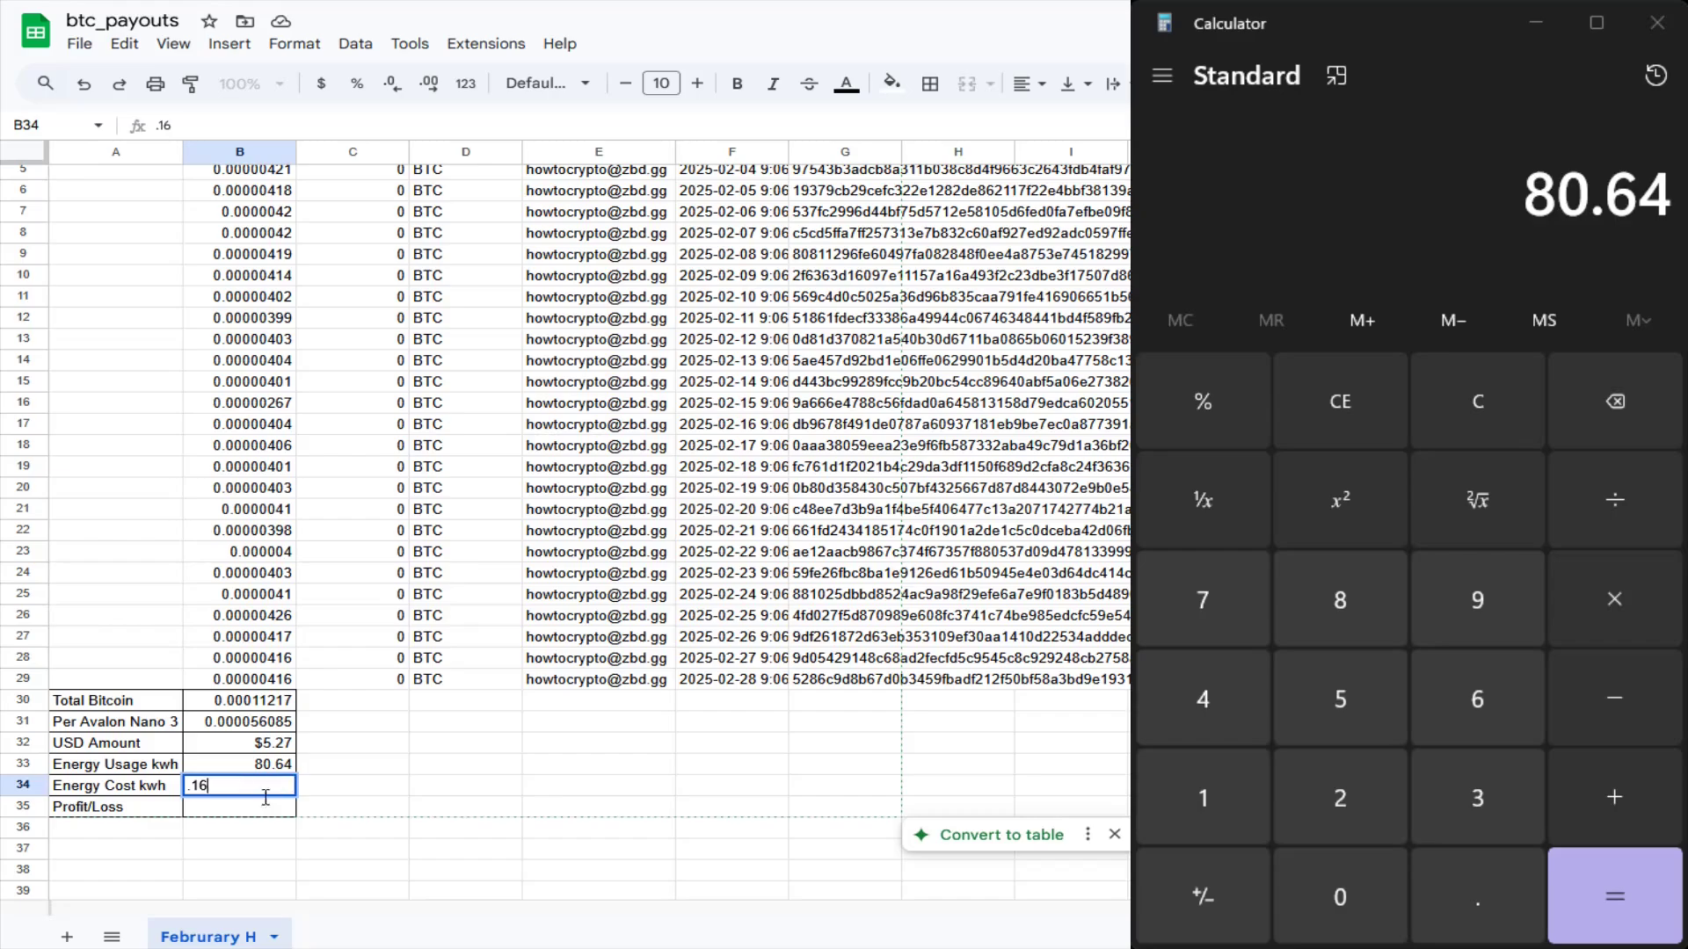
pyautogui.press('Return')
# Calculate the Energy Cost in B34 with the formula =B33*0.16 and format it as currency.
pyautogui.click(260, 787)
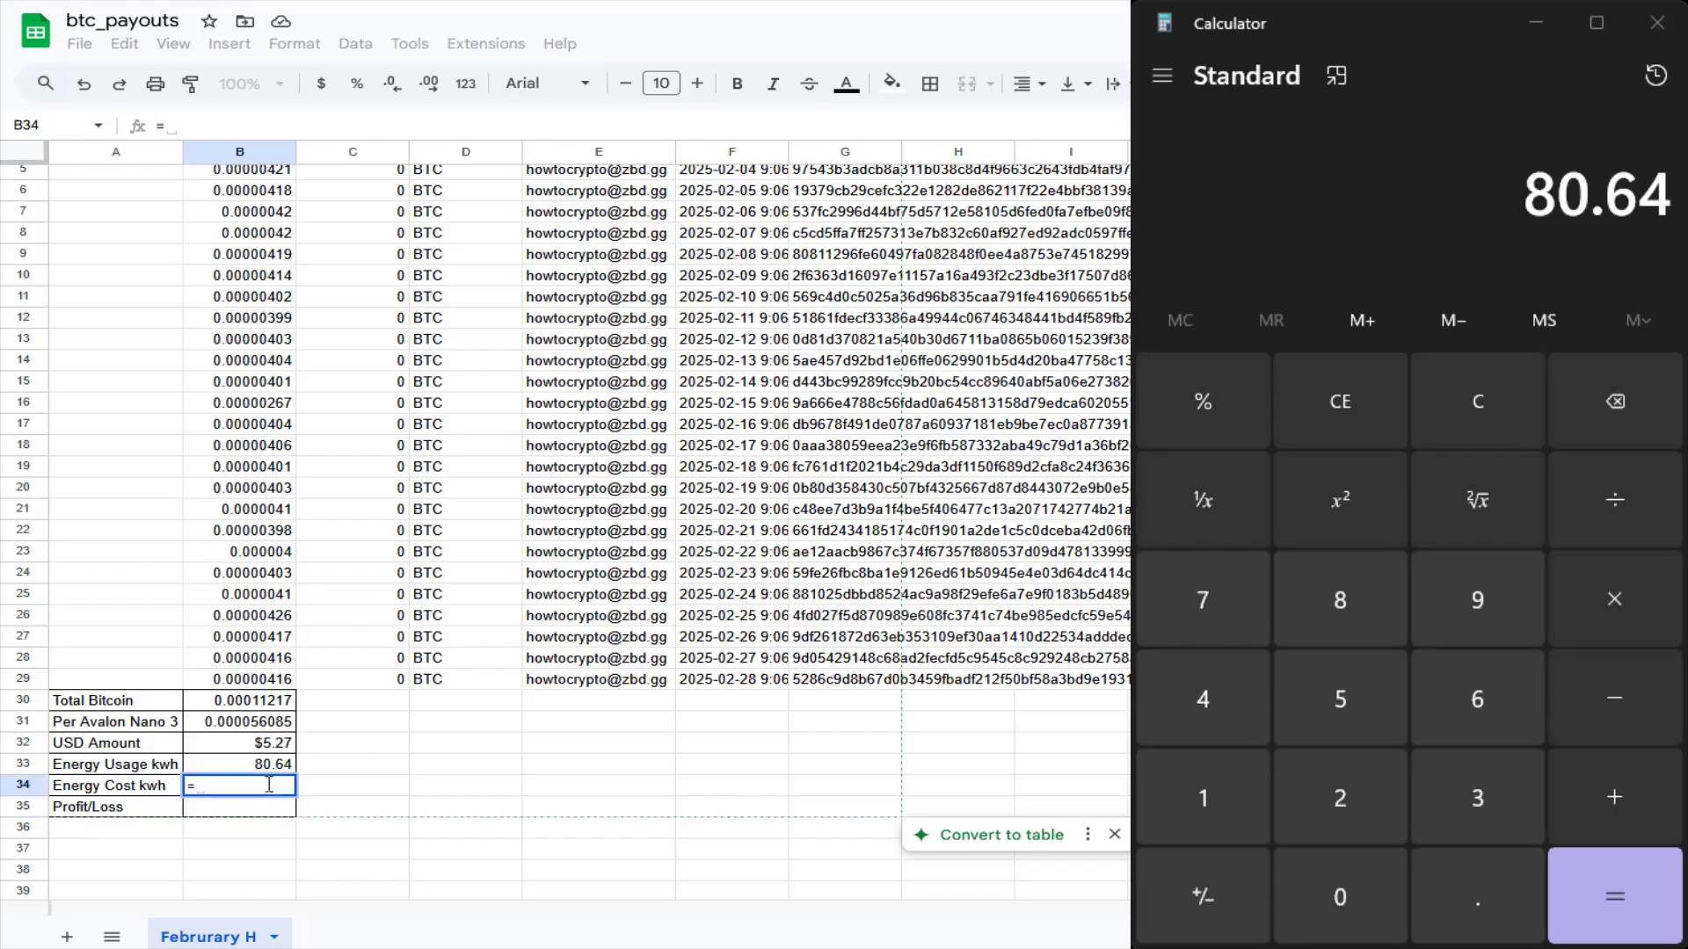
pyautogui.write('=')
pyautogui.click(269, 764)
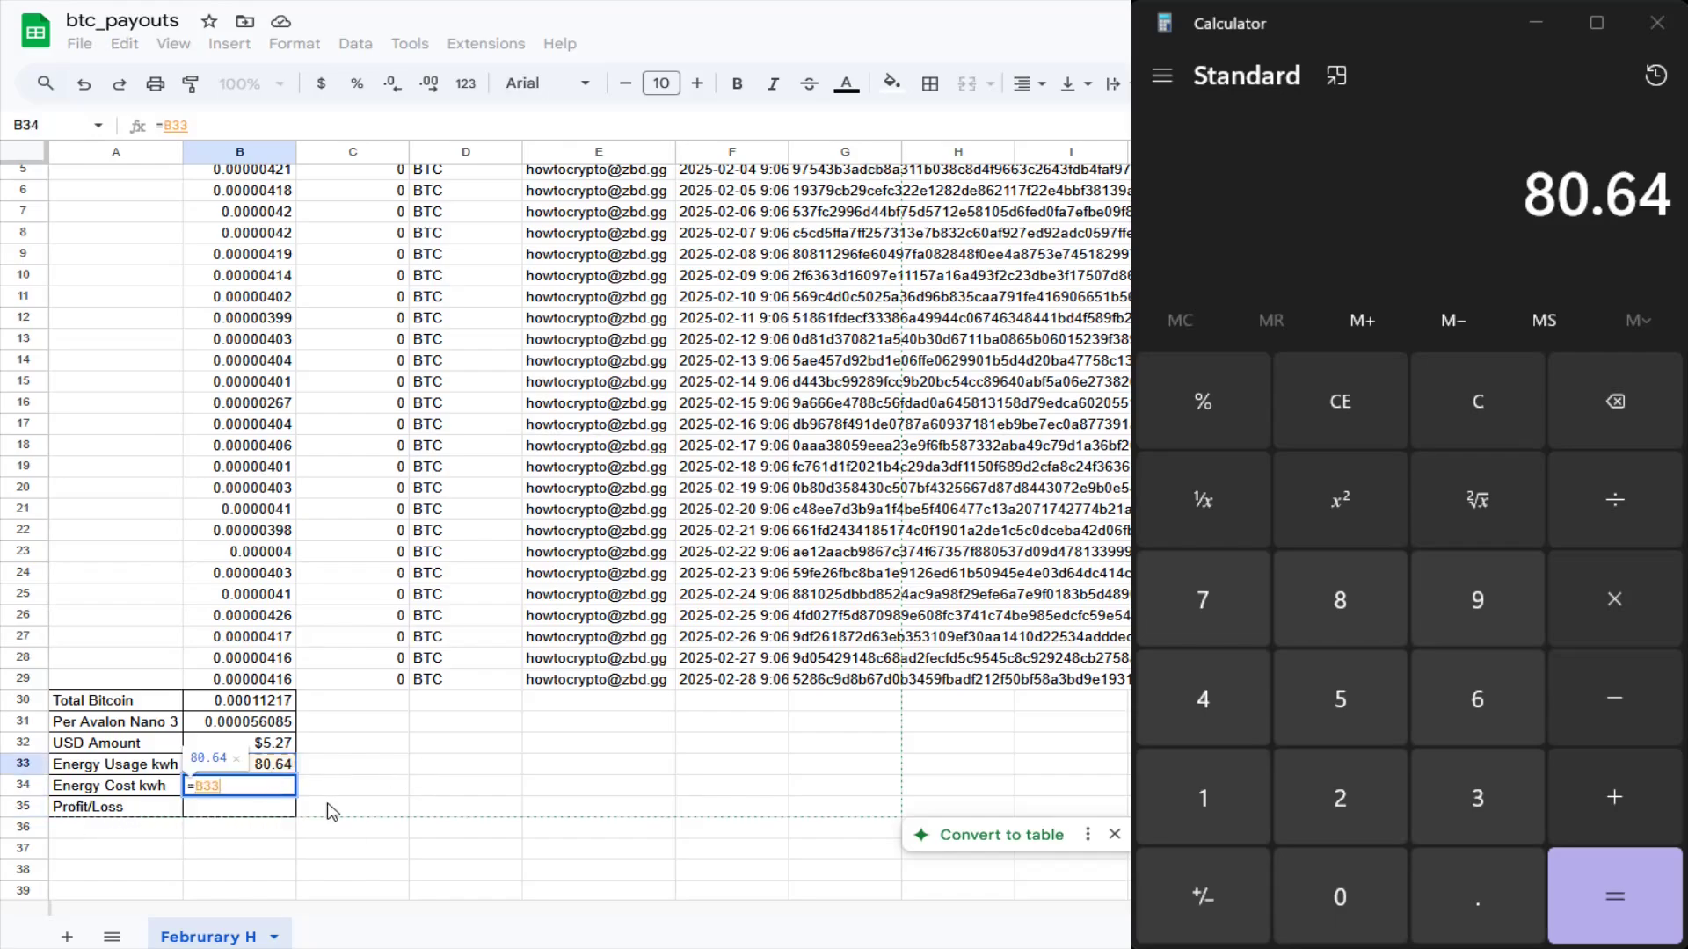
pyautogui.write('*0.16')
pyautogui.hotkey('ctrl', 'Return')
pyautogui.click(321, 84)
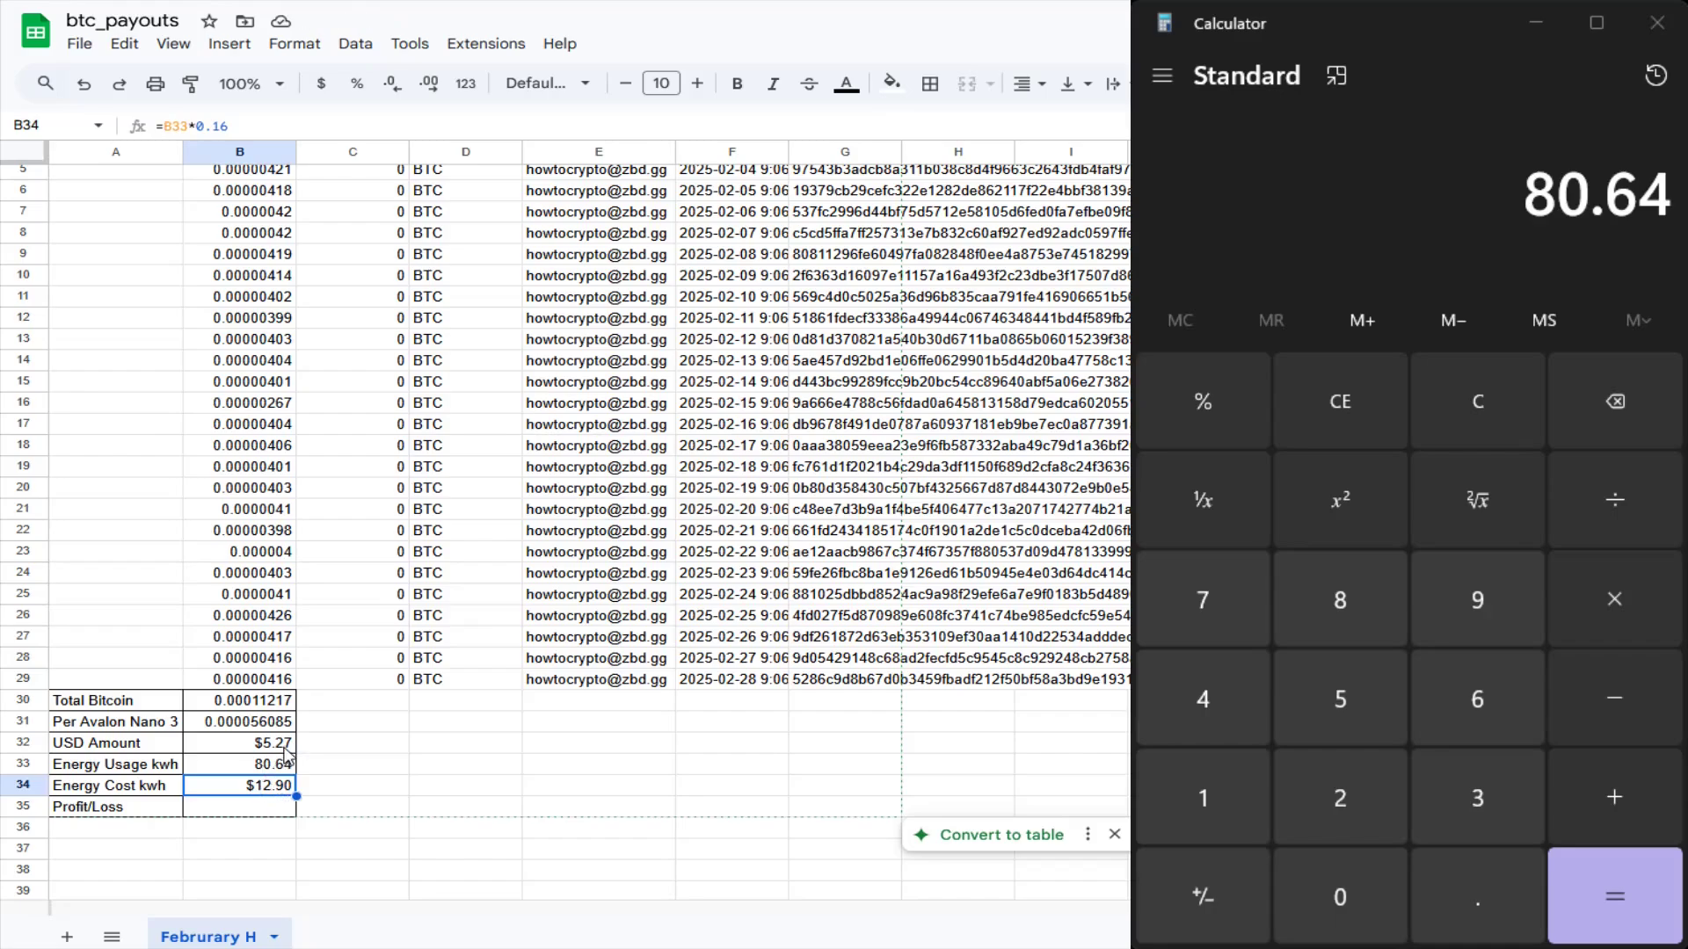
# Calculate Profit/Loss in B35 with the formula =B32-B34.
pyautogui.click(241, 813)
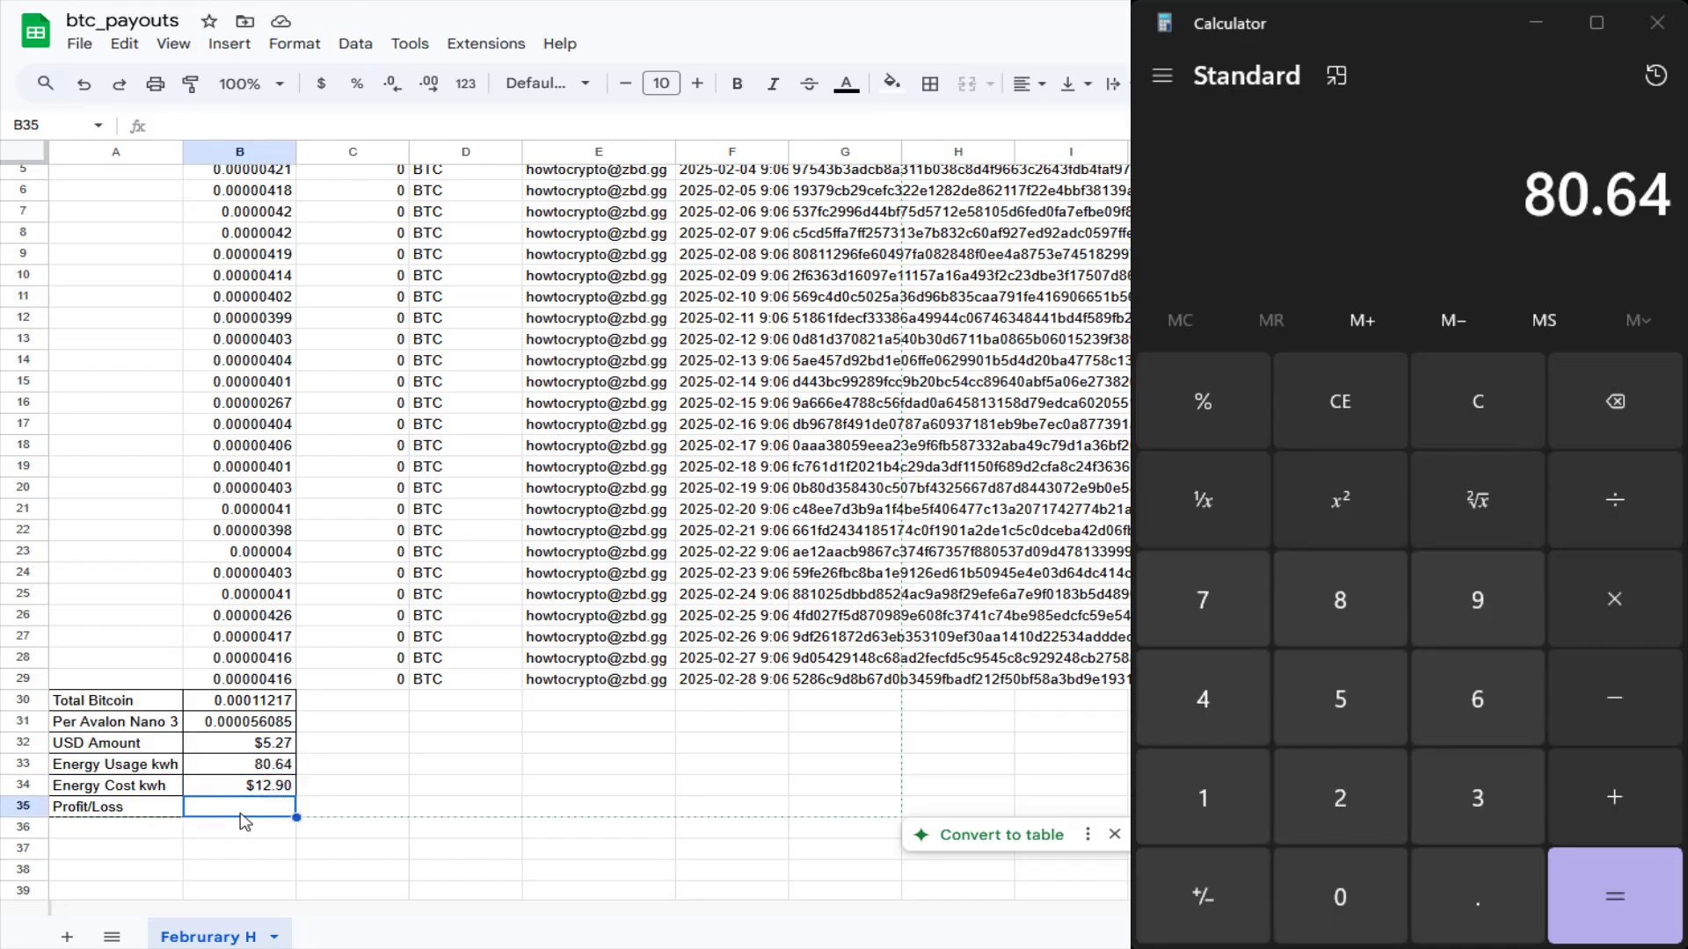
pyautogui.write('=')
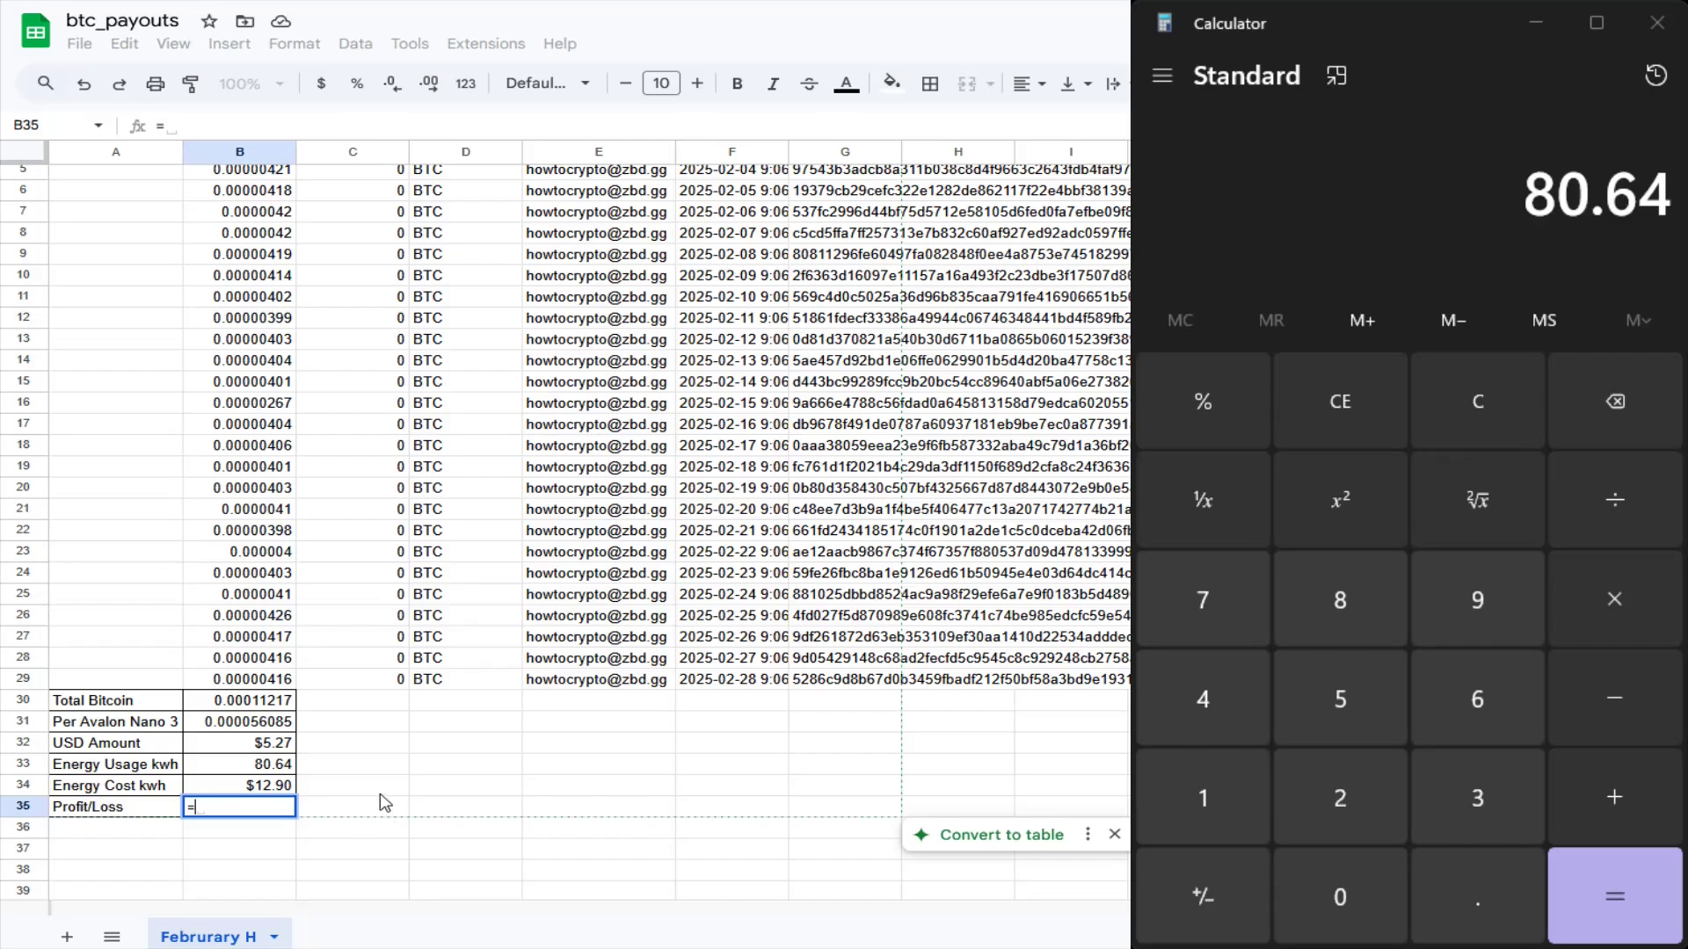
pyautogui.write('B32-B34')
pyautogui.press('Return')
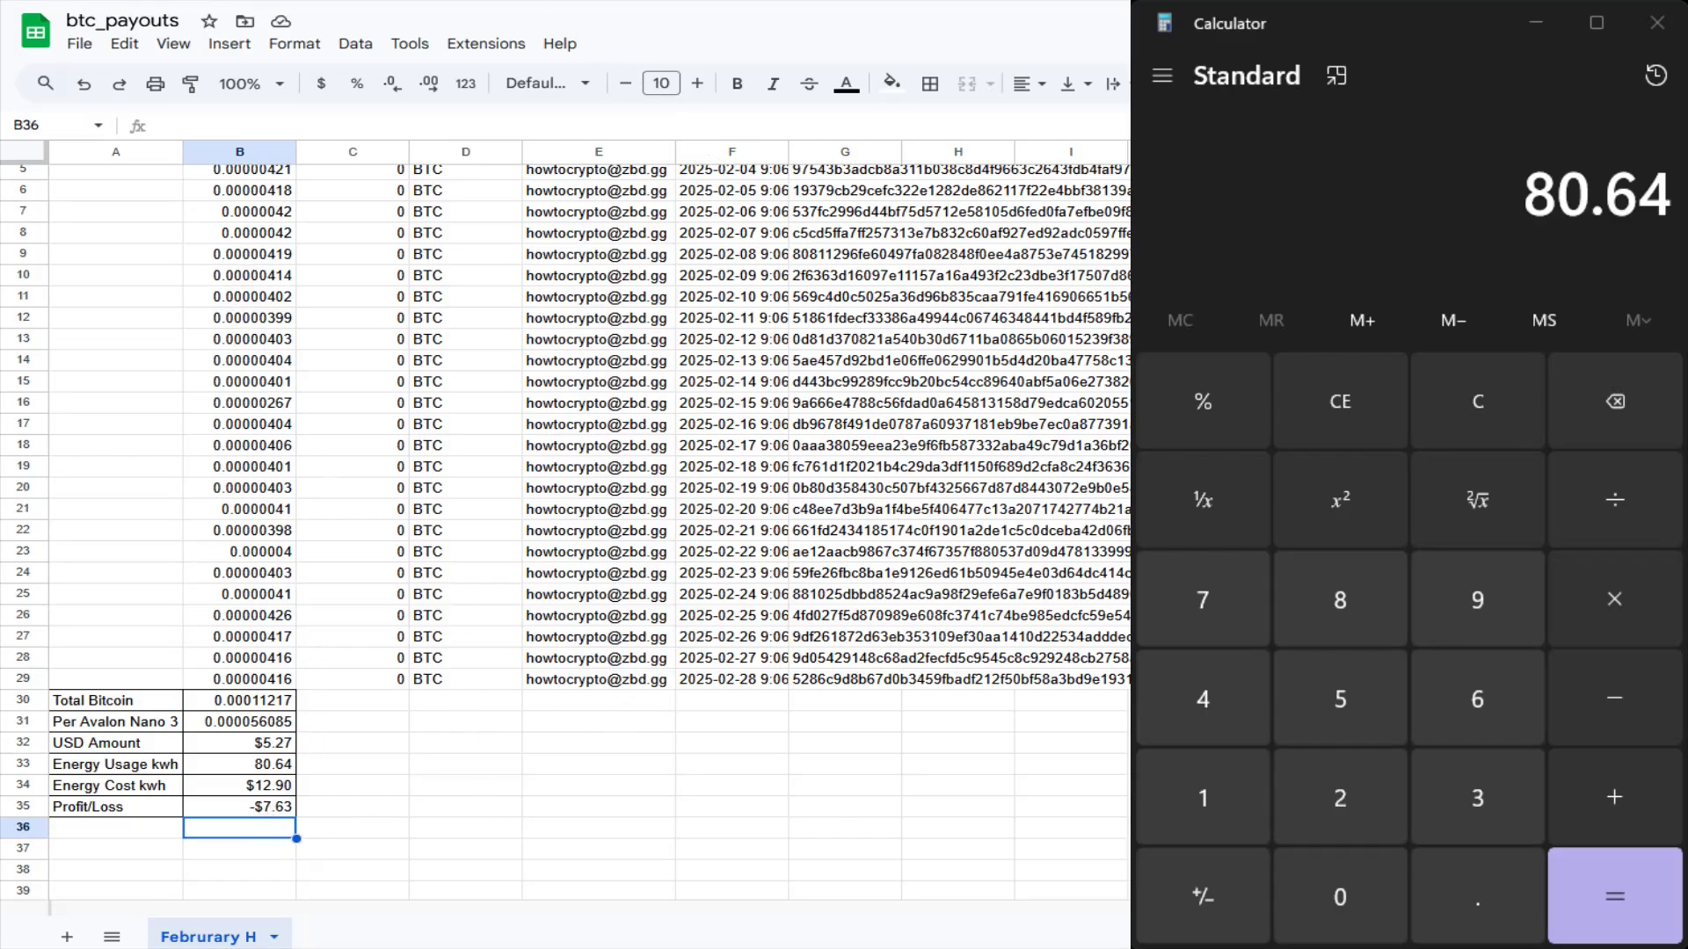
# Switch to the Canaan product page for the Avalon Nano 3 and bring it to the front.
pyautogui.hotkey('ctrl', 'Tab')
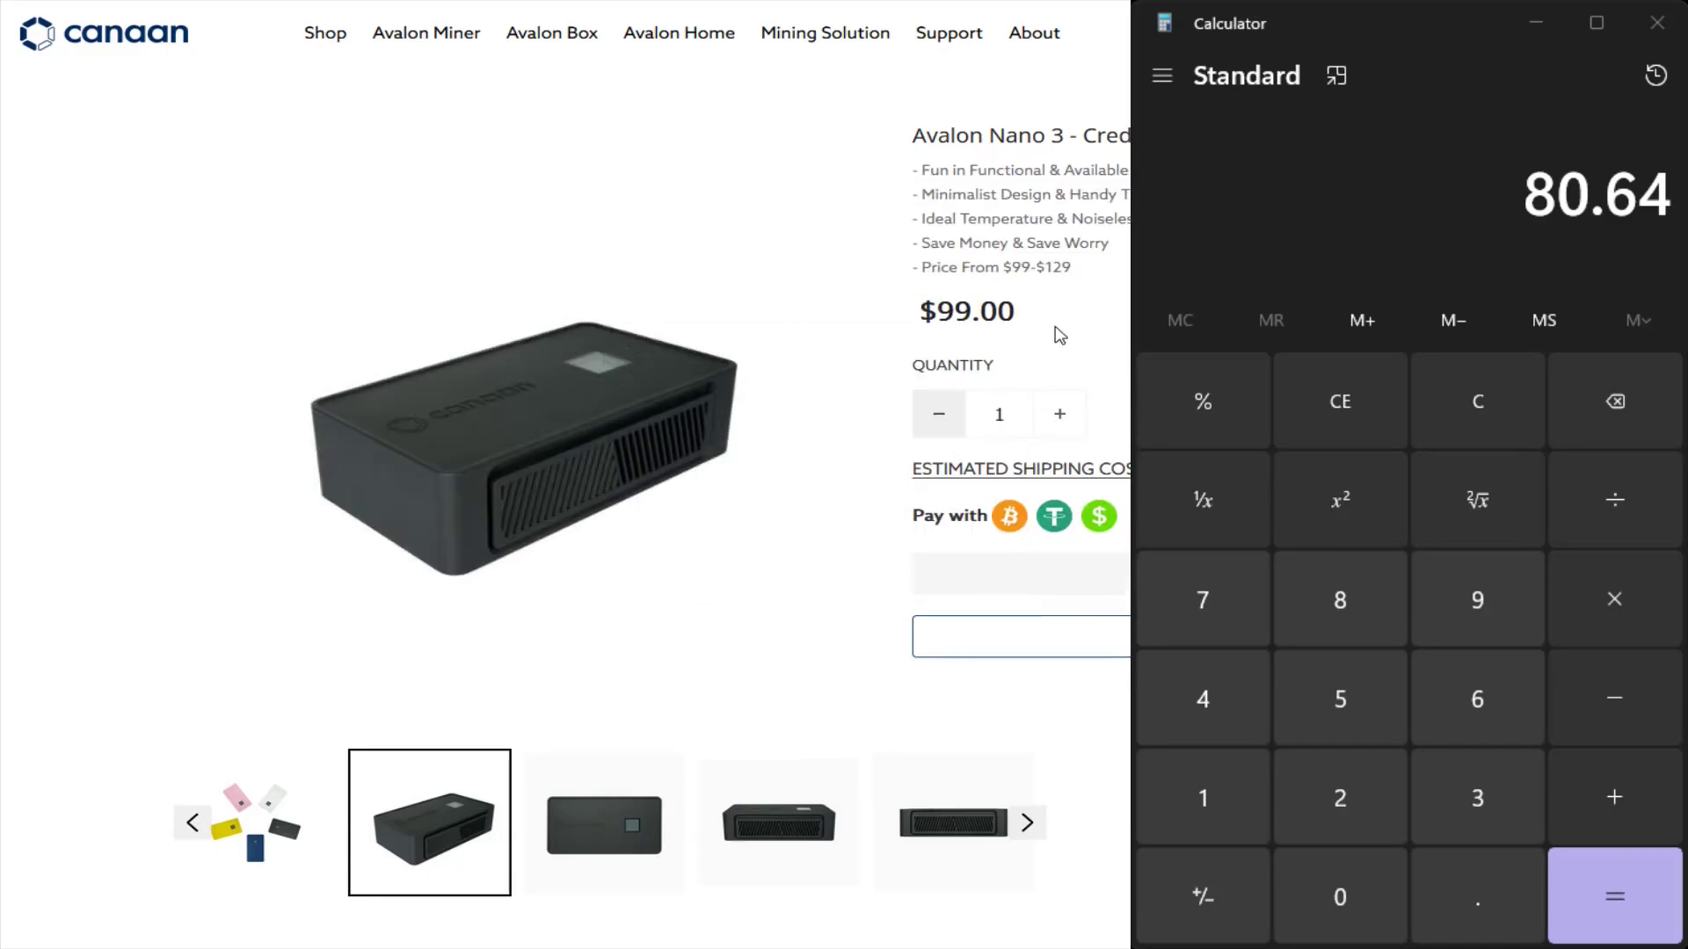
pyautogui.click(1061, 339)
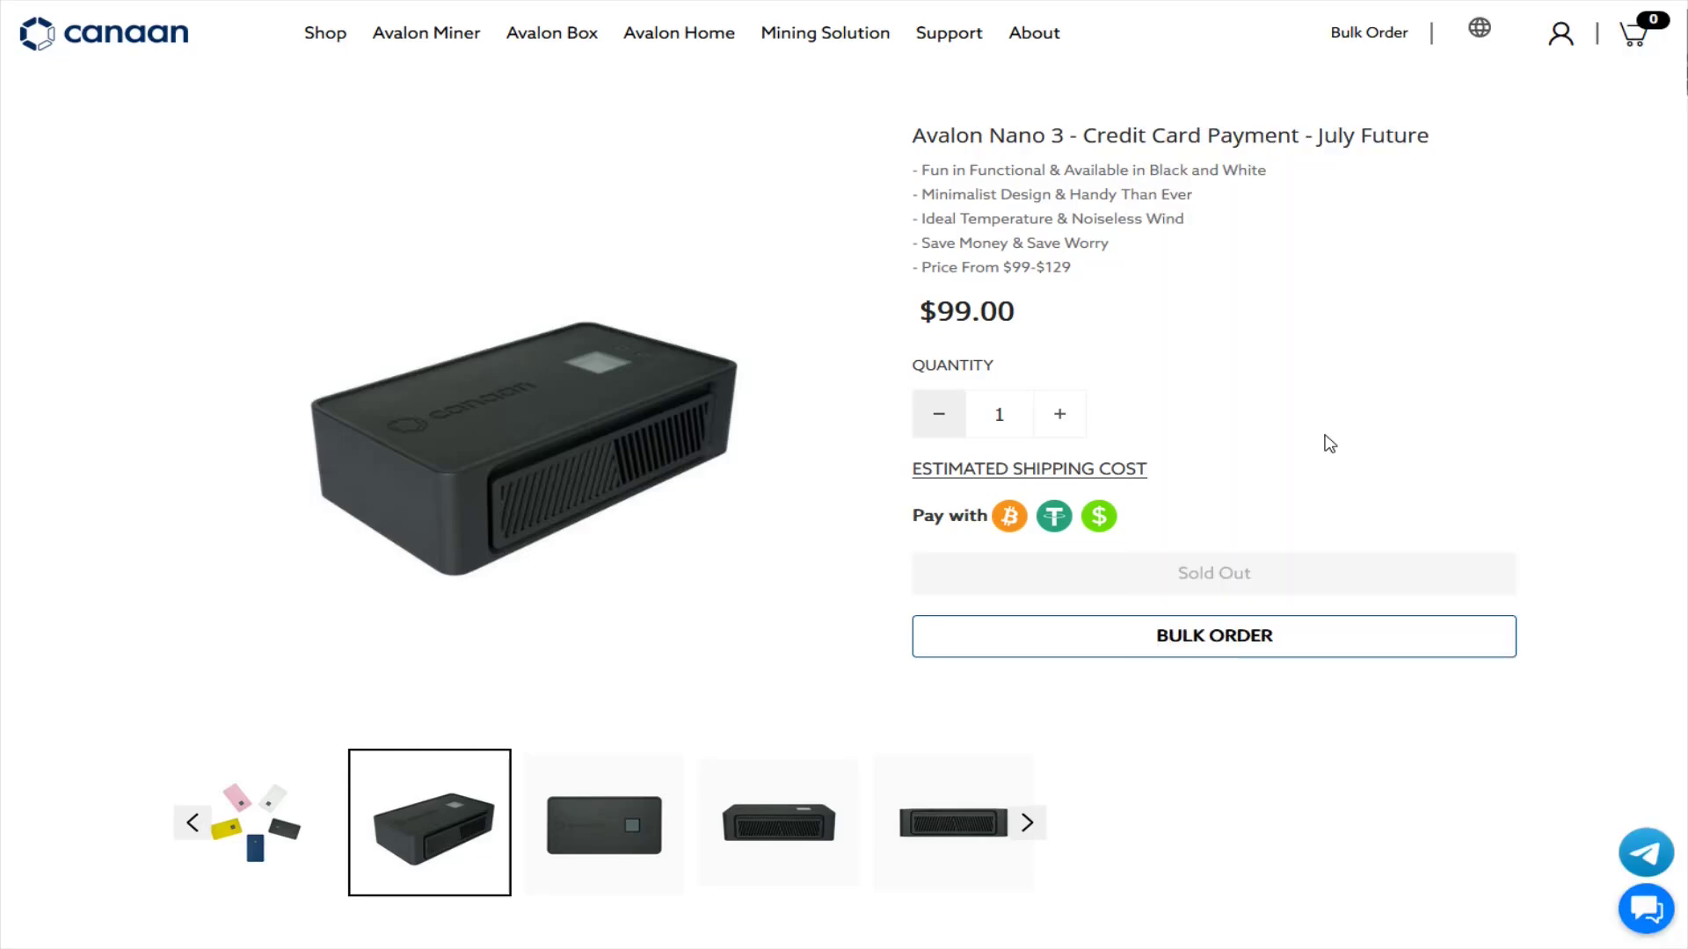